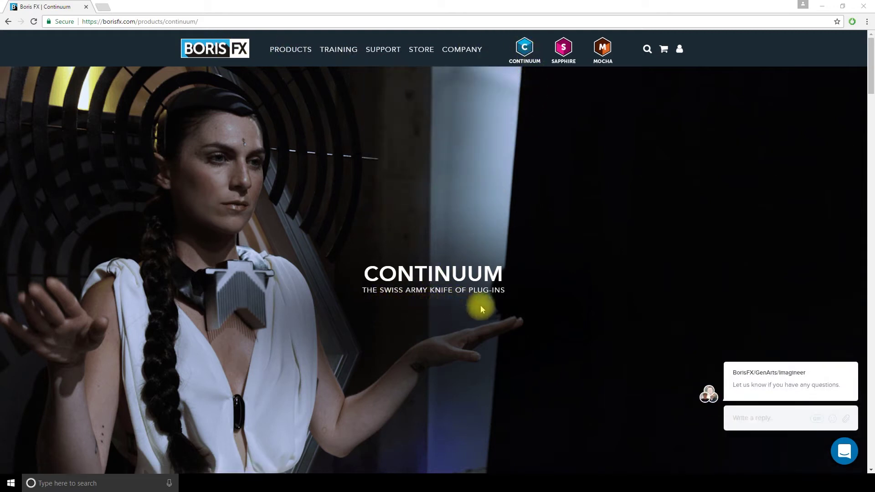
- Scroll through the Continuum page's Overview, What's New and Features sections
{"action": "scroll", "coordinate": [855, 129], "scroll_direction": "down", "scroll_amount": 8}
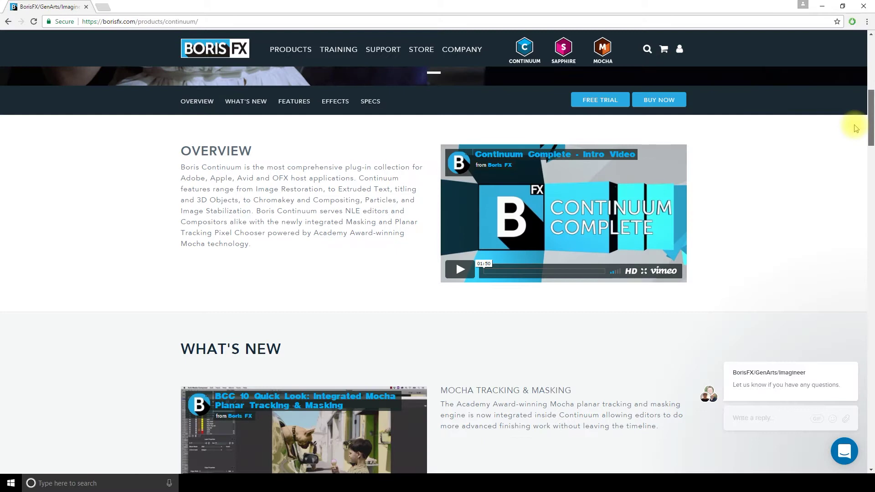
{"action": "scroll", "coordinate": [856, 129], "scroll_direction": "down", "scroll_amount": 1}
{"action": "scroll", "coordinate": [224, 174], "scroll_direction": "down", "scroll_amount": 5}
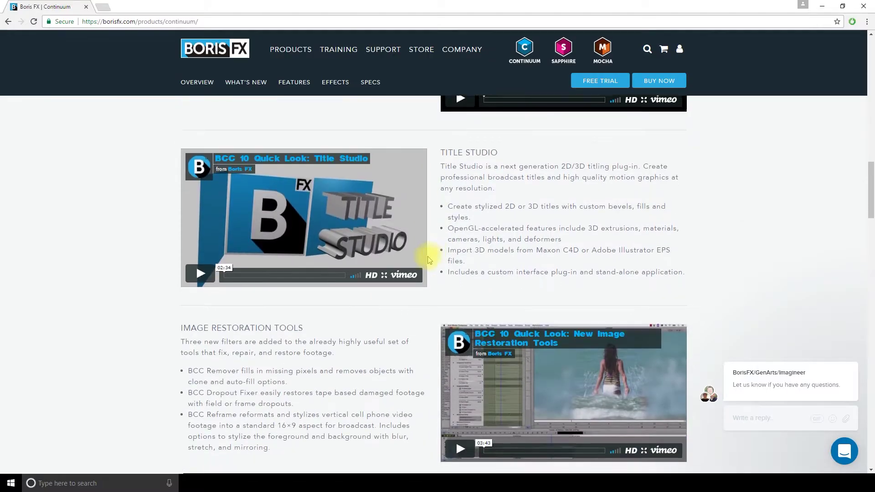
{"action": "scroll", "coordinate": [412, 253], "scroll_direction": "down", "scroll_amount": 15}
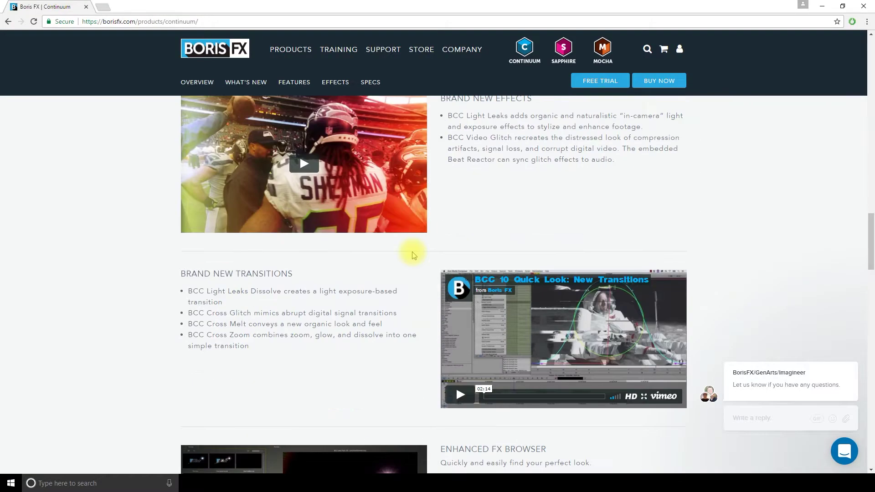
{"action": "scroll", "coordinate": [234, 208], "scroll_direction": "down", "scroll_amount": 1}
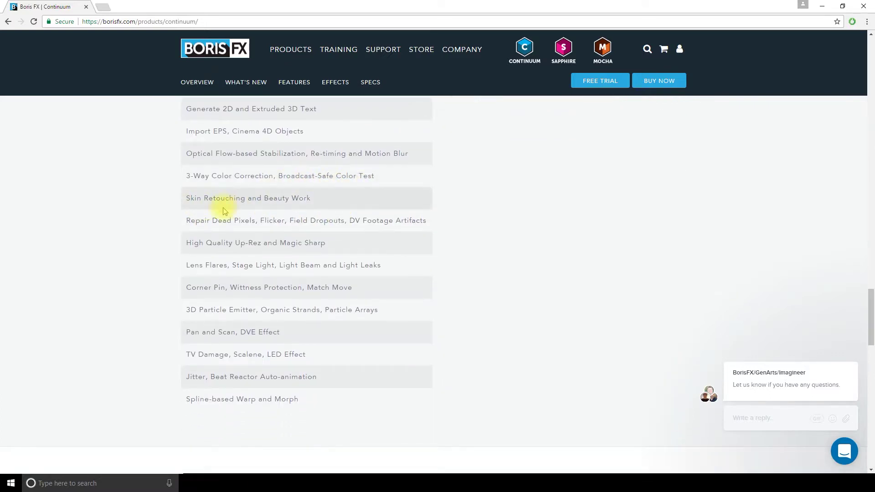
{"action": "scroll", "coordinate": [307, 197], "scroll_direction": "up", "scroll_amount": 2}
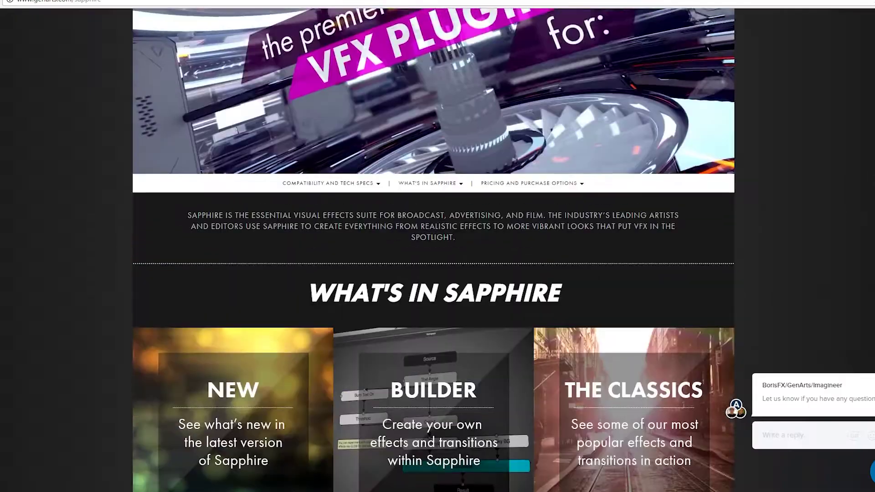
- Browse the GenArts Sapphire page and the YouTube Sapphire Preset Browser demo video
{"action": "scroll", "coordinate": [432, 246], "scroll_direction": "up", "scroll_amount": 5}
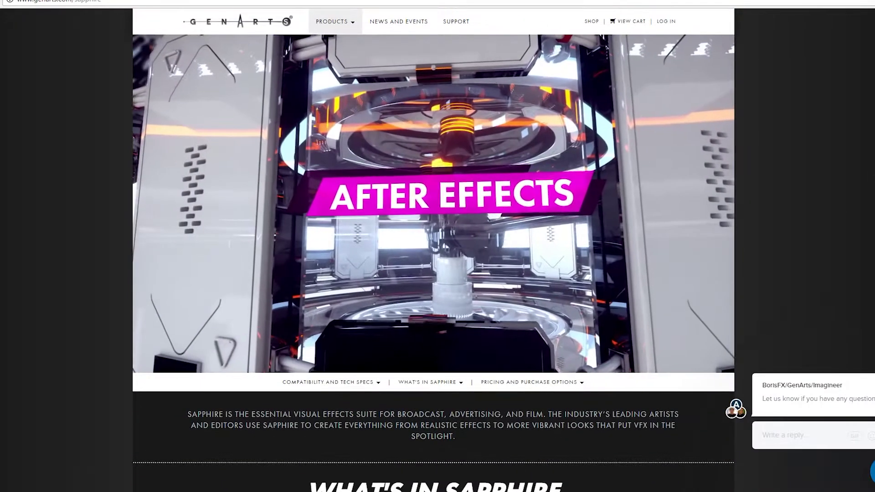
{"action": "mouse_move", "coordinate": [353, 23]}
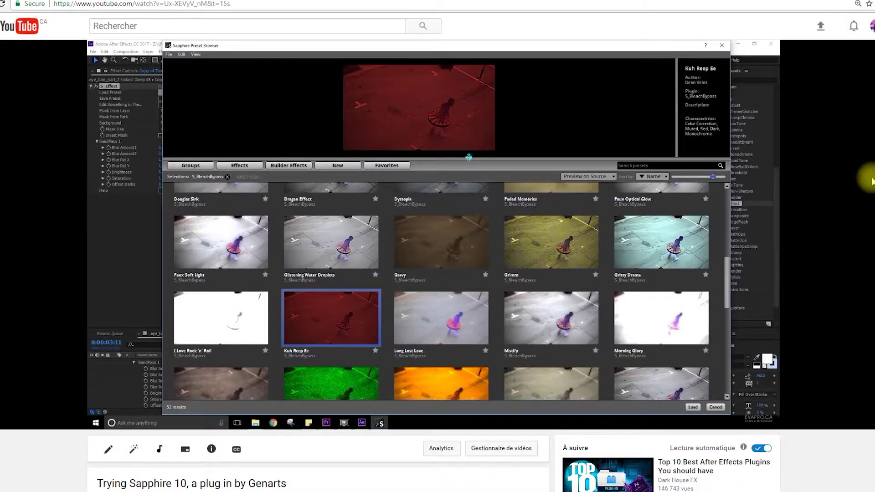
{"action": "scroll", "coordinate": [469, 363], "scroll_direction": "down", "scroll_amount": 2}
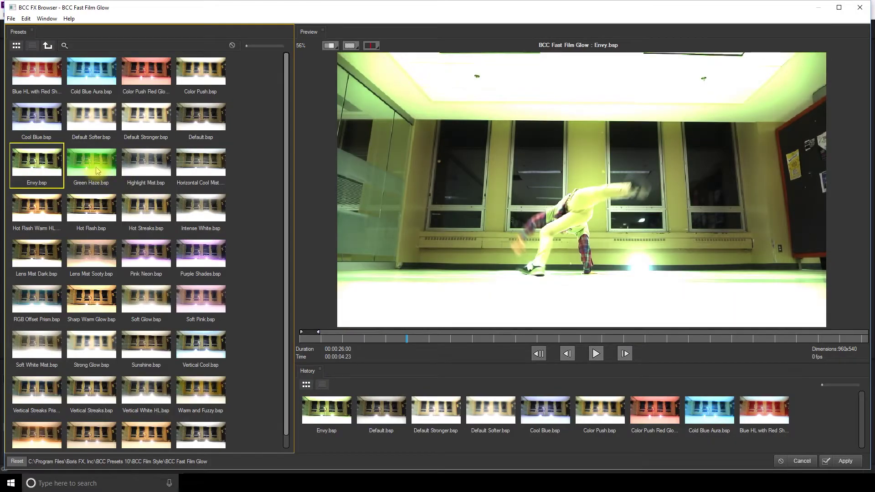
- Preview Green Haze, Highlight Mist, Horizontal Cool Mist, Intense White, Hot Streaks, Hot Flash and Lens Mist presets
{"action": "left_click", "coordinate": [96, 170]}
{"action": "left_click", "coordinate": [150, 168]}
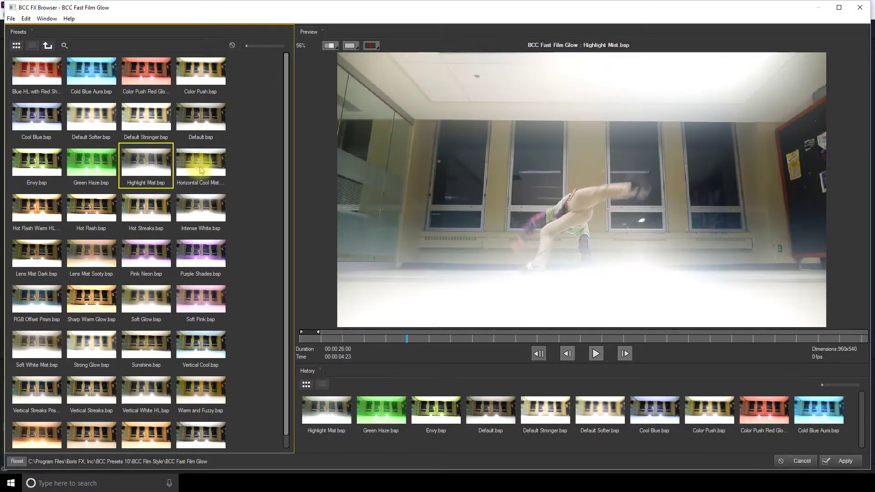
{"action": "left_click", "coordinate": [202, 171]}
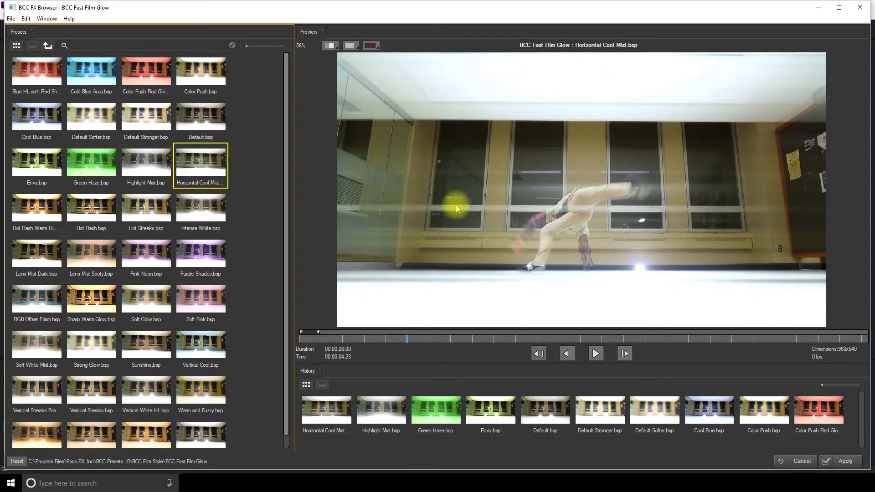
{"action": "left_click", "coordinate": [199, 209]}
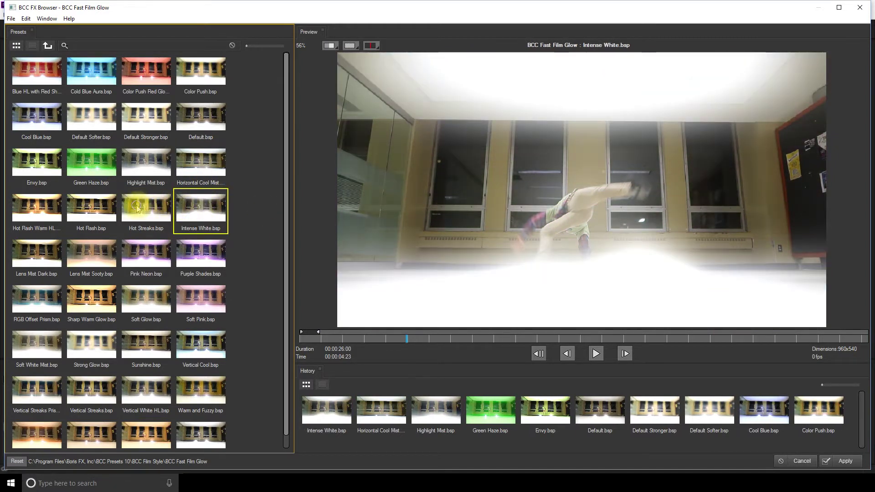
{"action": "left_click", "coordinate": [138, 208]}
{"action": "left_click", "coordinate": [91, 204]}
{"action": "left_click", "coordinate": [29, 214]}
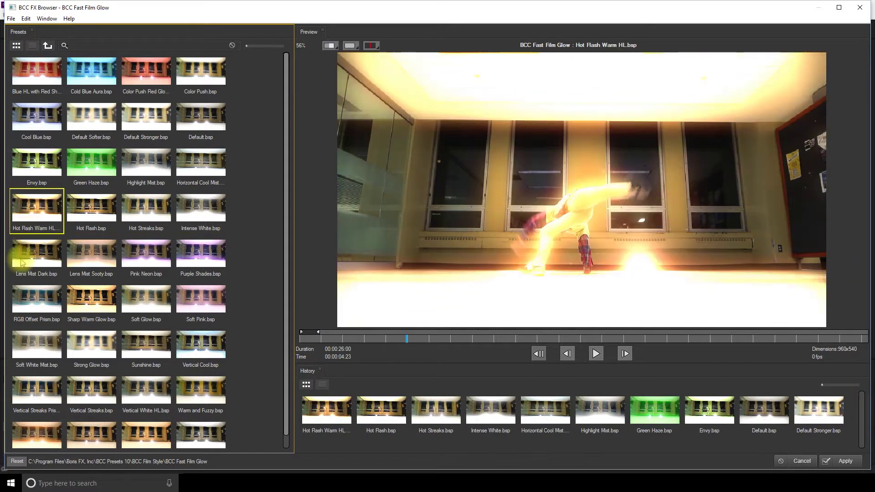
{"action": "left_click", "coordinate": [23, 258]}
{"action": "left_click", "coordinate": [111, 267]}
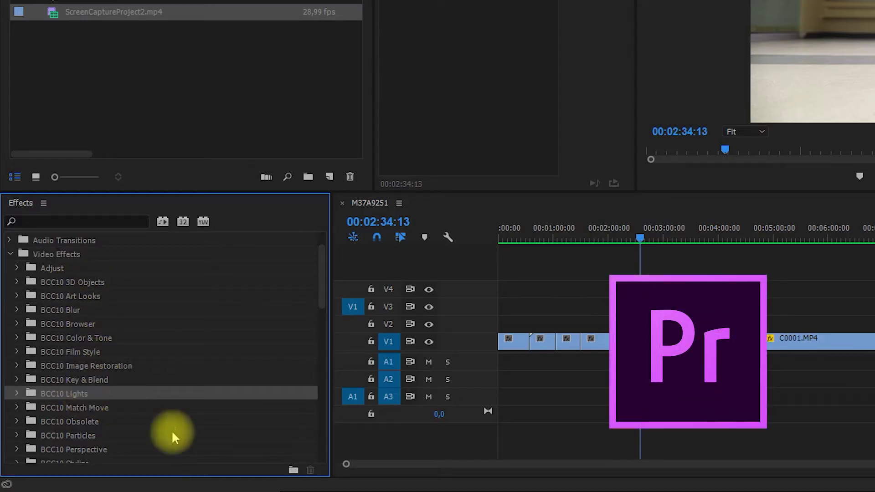
- Scroll the Effects panel down toward BCC10 Art Looks and BCC Artist's Poster
{"action": "scroll", "coordinate": [89, 439], "scroll_direction": "down", "scroll_amount": 5}
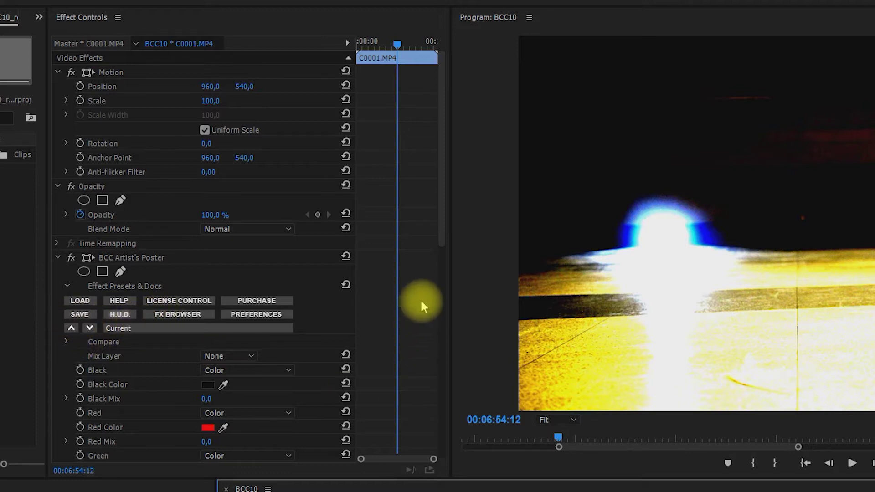
- Step Artist's Poster's presets until PreBlur Reduced Blue Threshold is applied
{"action": "left_click_drag", "start_coordinate": [443, 234], "coordinate": [446, 381]}
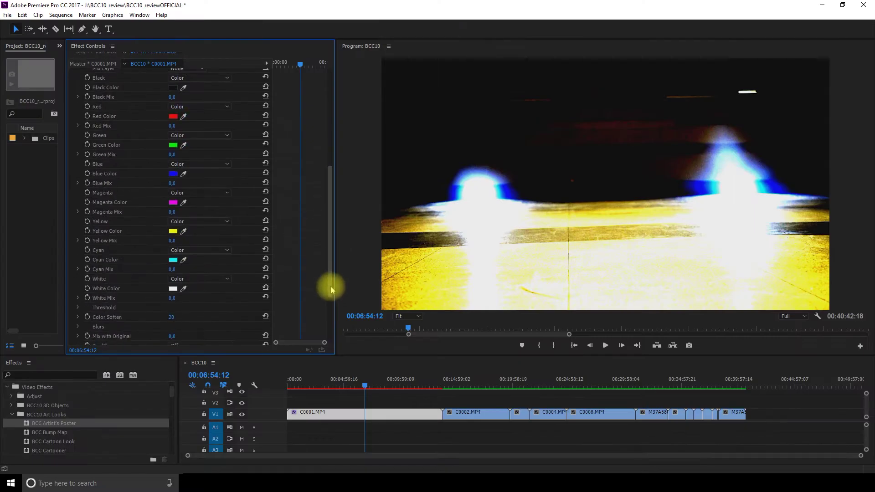
{"action": "left_click_drag", "start_coordinate": [331, 288], "coordinate": [329, 266]}
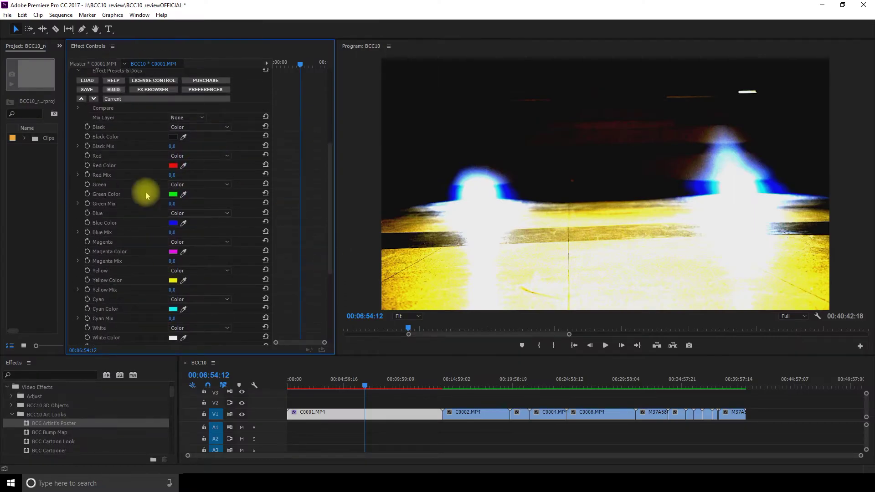
{"action": "scroll", "coordinate": [88, 209], "scroll_direction": "up", "scroll_amount": 3}
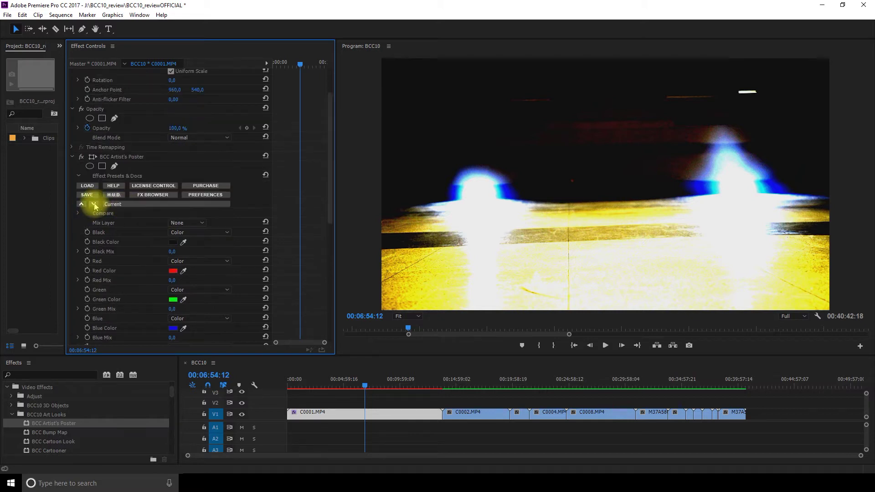
{"action": "left_click", "coordinate": [93, 205]}
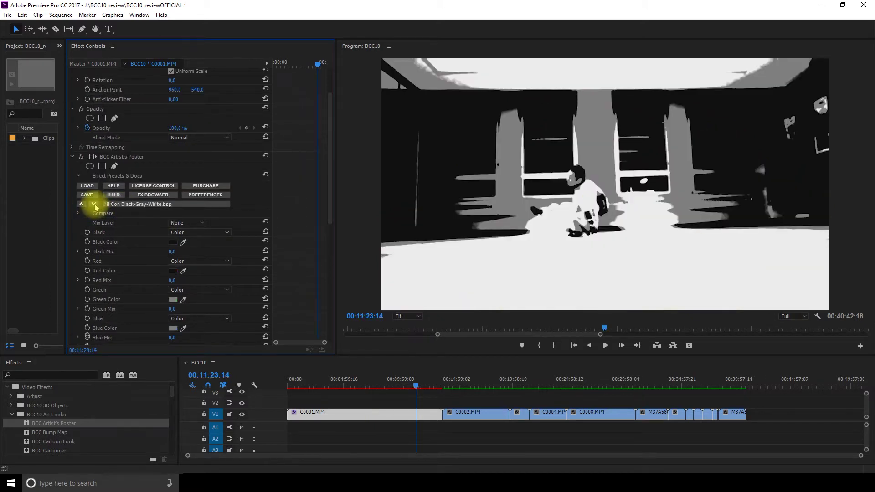
{"action": "left_click", "coordinate": [93, 205]}
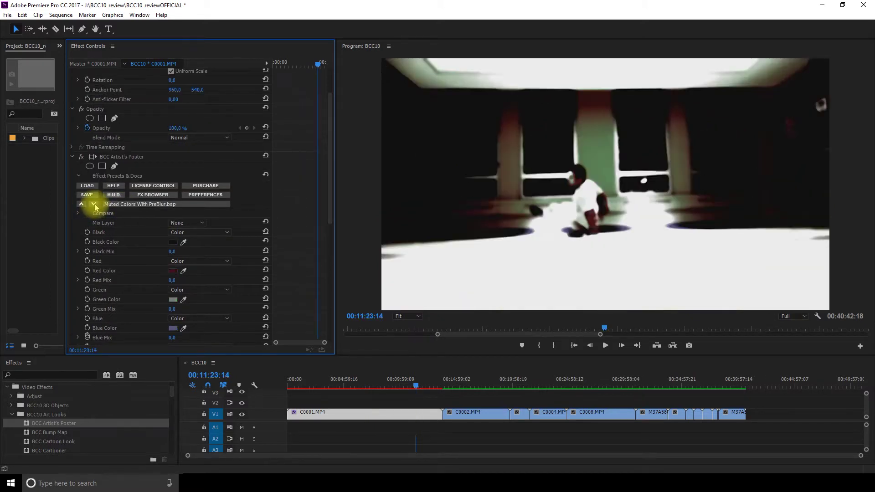
- In FX Browser, preview AltDefault, BRGB On White, bright poster, colorsTransp, Gray Mids Soften and DrTBoldOnFlower
{"action": "left_click", "coordinate": [153, 195]}
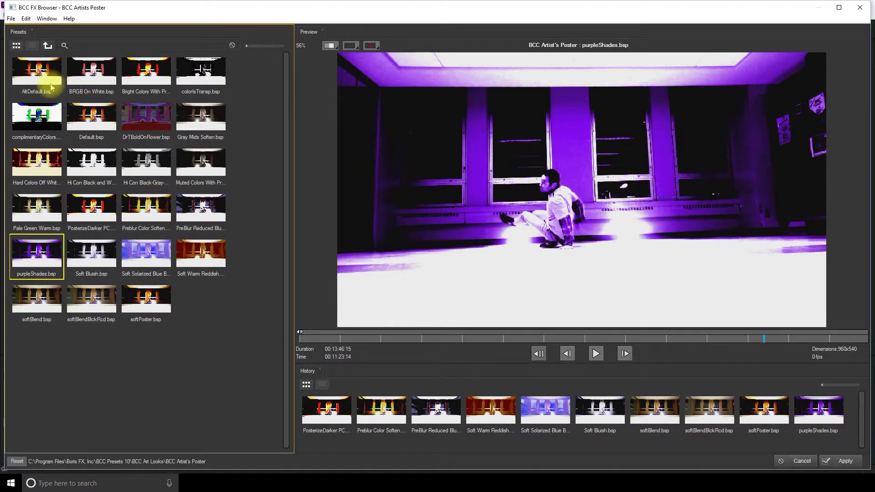
{"action": "left_click", "coordinate": [51, 88]}
{"action": "left_click", "coordinate": [93, 69]}
{"action": "left_click", "coordinate": [142, 71]}
{"action": "left_click", "coordinate": [205, 75]}
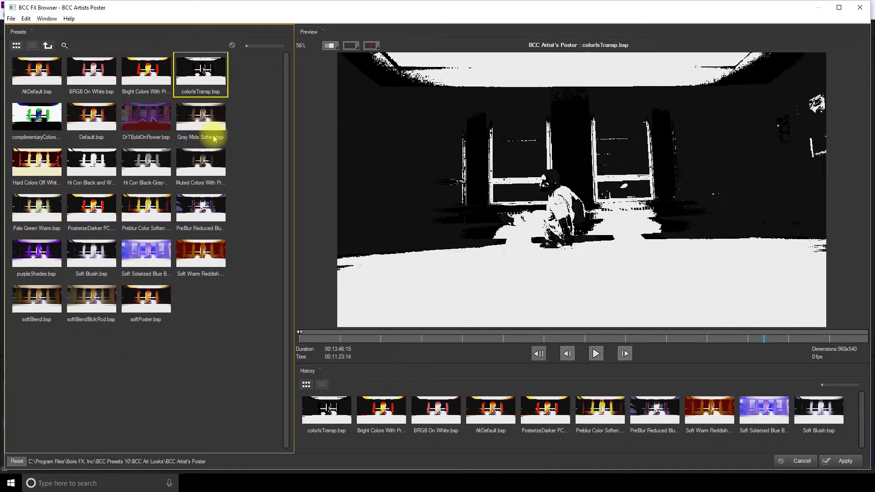
{"action": "left_click", "coordinate": [196, 117]}
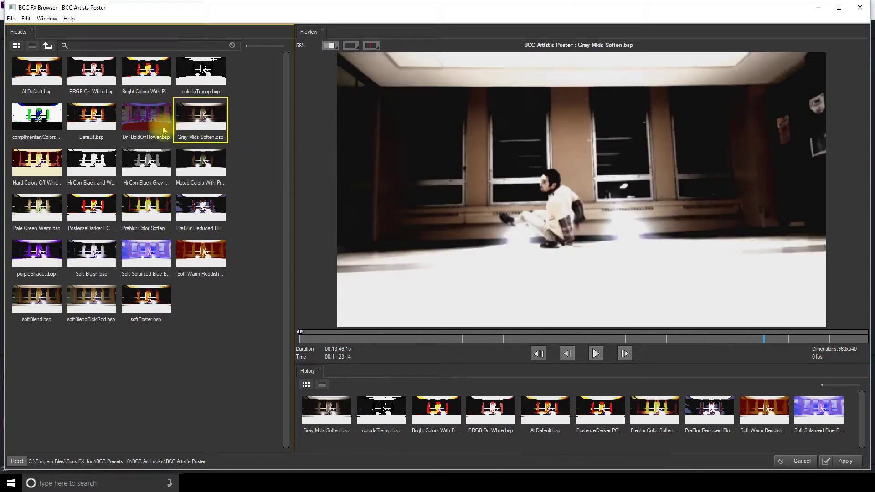
{"action": "left_click", "coordinate": [147, 119]}
- Preview the black-gray, muted, PreBlur and Soft Solarized Blue Blast presets, then play the preview
{"action": "left_click", "coordinate": [146, 162]}
{"action": "left_click", "coordinate": [200, 162]}
{"action": "left_click", "coordinate": [200, 208]}
{"action": "left_click", "coordinate": [146, 207]}
{"action": "left_click", "coordinate": [143, 253]}
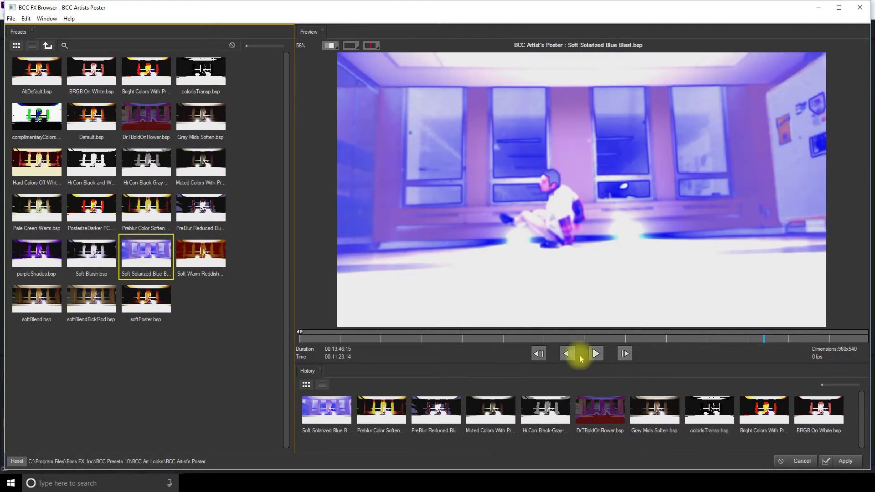
{"action": "left_click", "coordinate": [596, 354]}
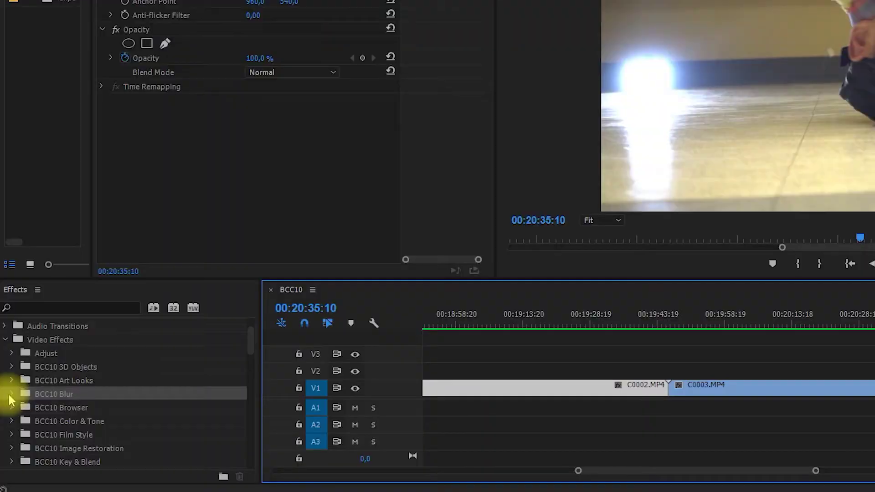
- Expand BCC10 Blur and select BCC Directional Blur in the Effects panel
{"action": "left_click", "coordinate": [12, 394]}
{"action": "left_click", "coordinate": [101, 410]}
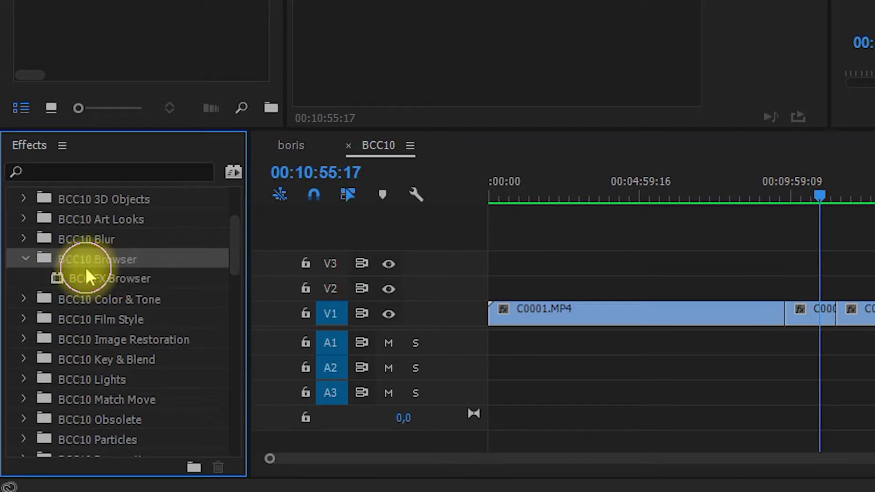
- Apply BCC FX Browser to C0001.MP4, preview Default MultiTone Mix and Color Push glow, then close
{"action": "left_click_drag", "start_coordinate": [86, 277], "coordinate": [818, 327]}
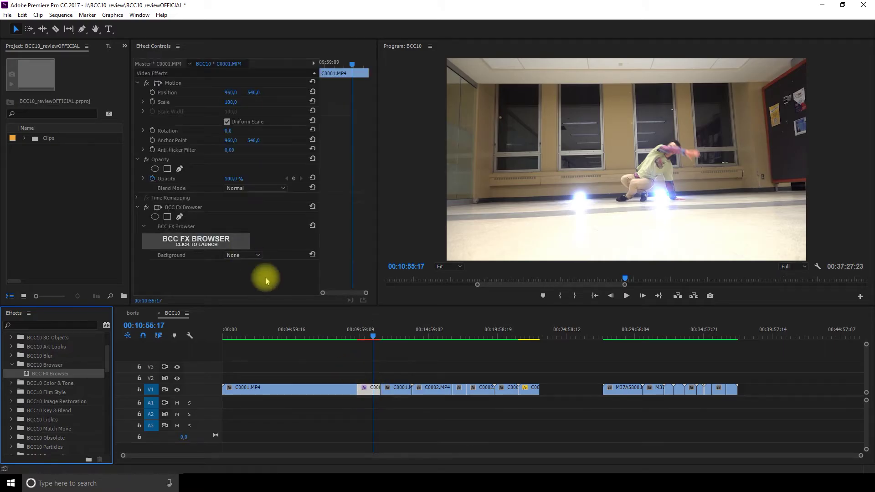
{"action": "left_click", "coordinate": [190, 242]}
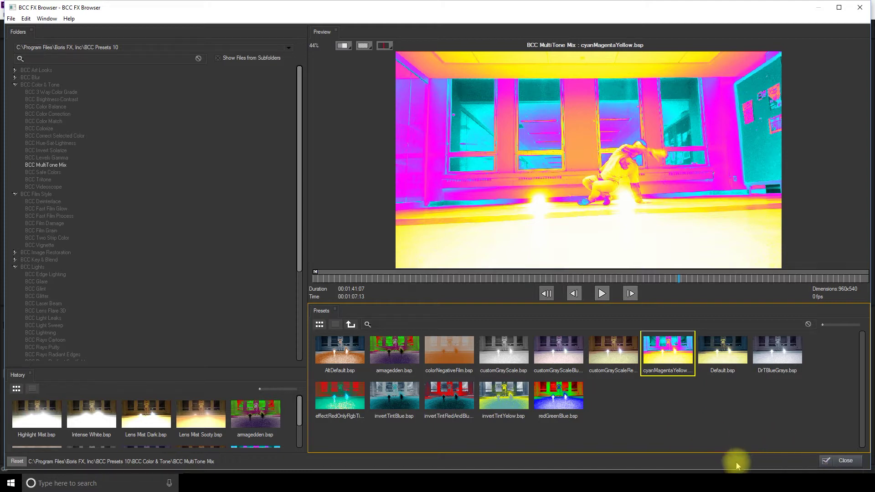
{"action": "left_click", "coordinate": [700, 351]}
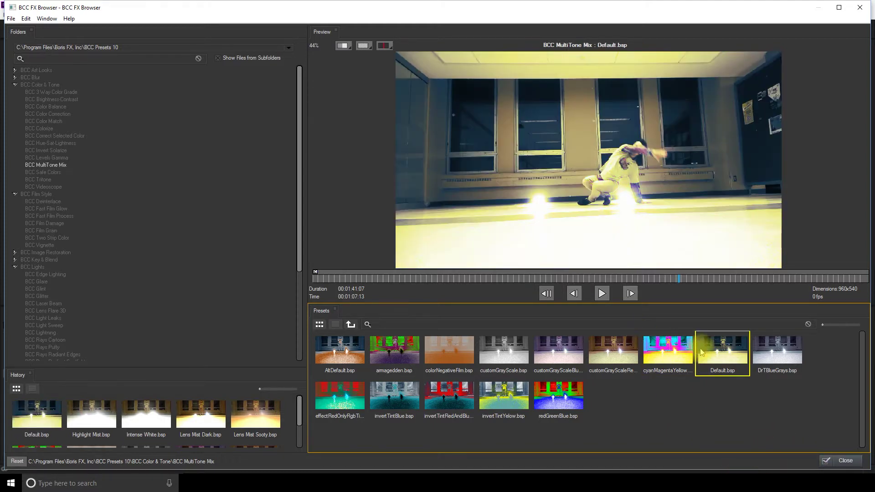
{"action": "left_click", "coordinate": [46, 209]}
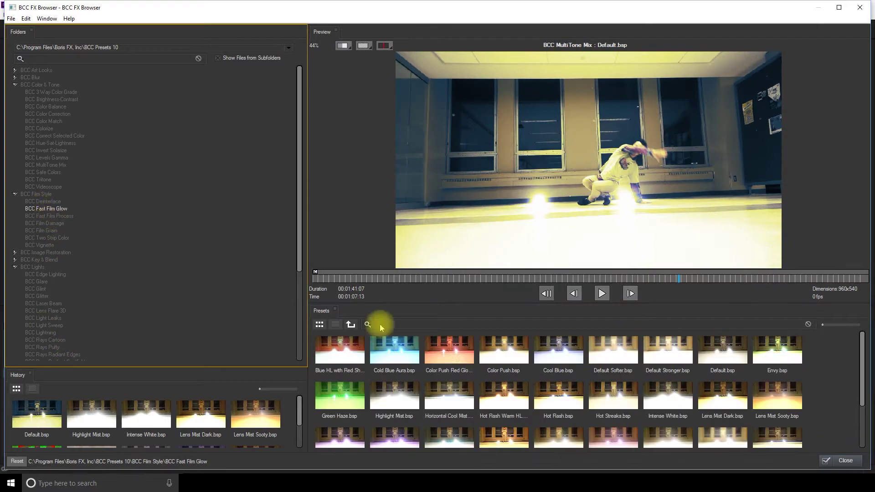
{"action": "left_click", "coordinate": [504, 350]}
{"action": "left_click", "coordinate": [854, 468]}
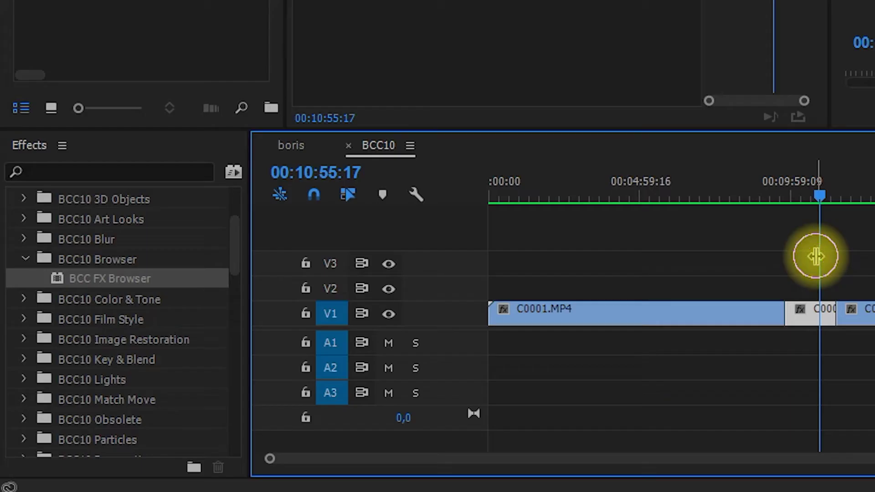
- Preview OpenDarks, then apply the NeutralizeGreys preset to BCC 3 Way Color Grade
{"action": "left_click", "coordinate": [66, 268]}
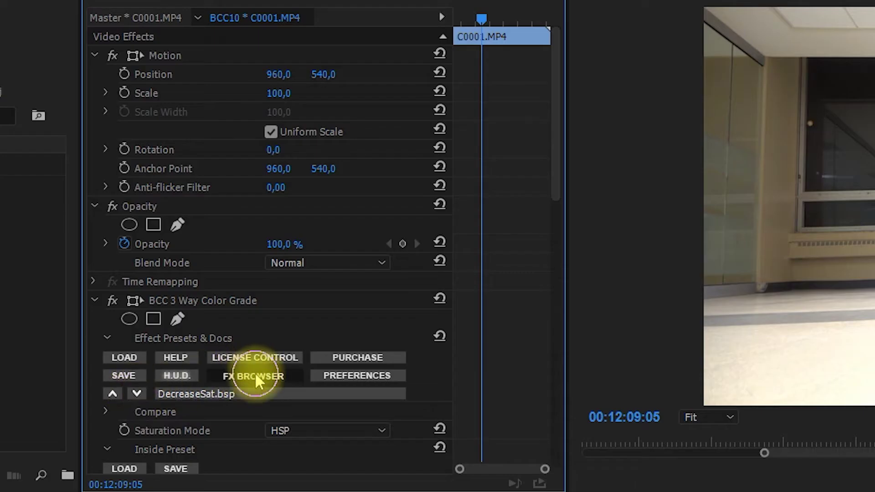
{"action": "left_click", "coordinate": [255, 374]}
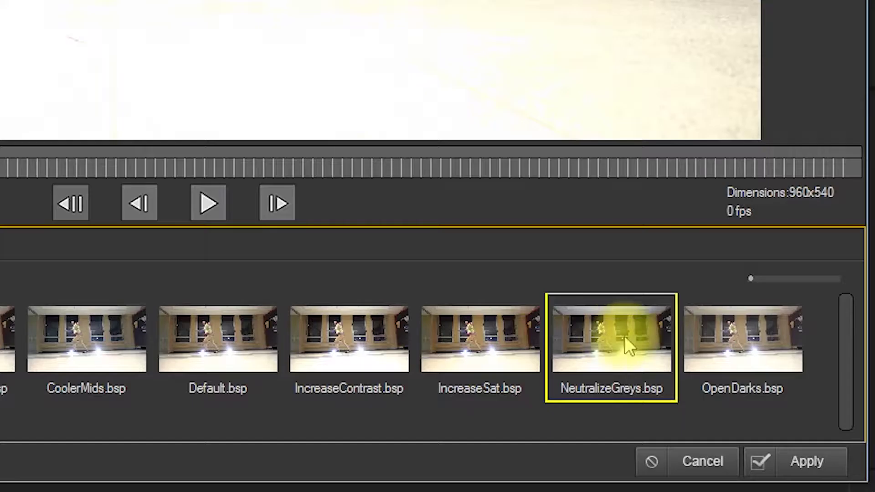
{"action": "left_click", "coordinate": [796, 409]}
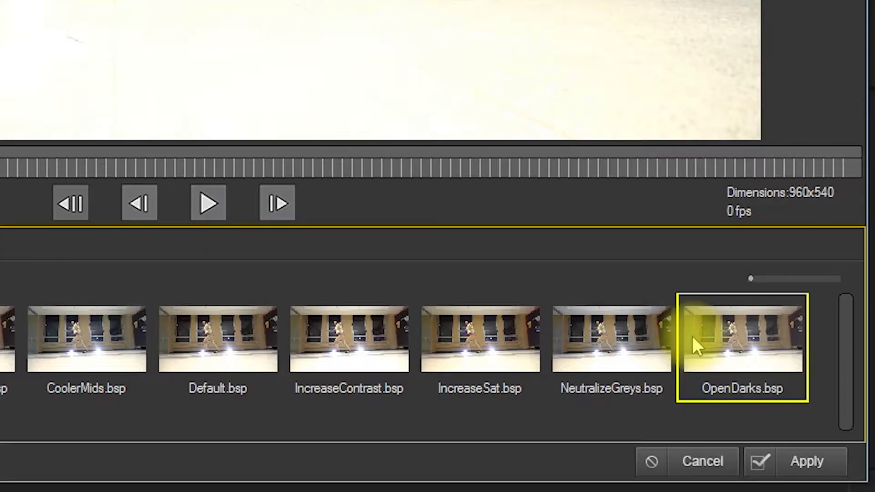
{"action": "left_click", "coordinate": [763, 414]}
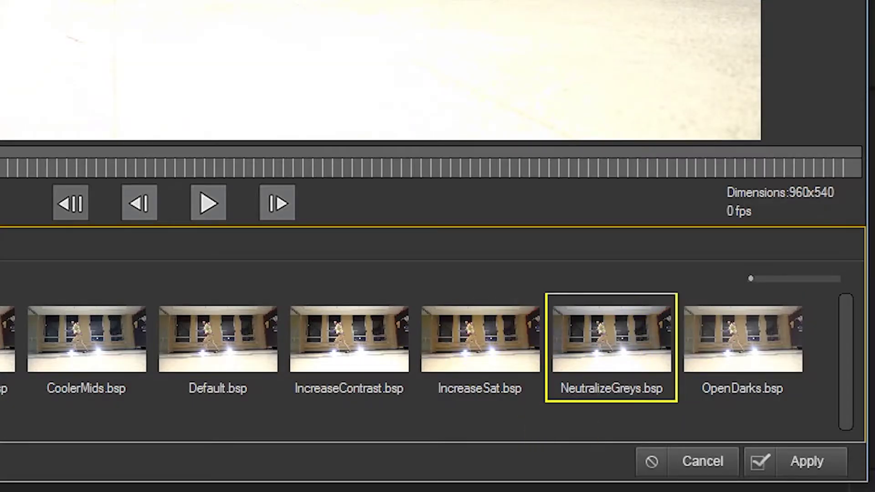
{"action": "left_click", "coordinate": [812, 462]}
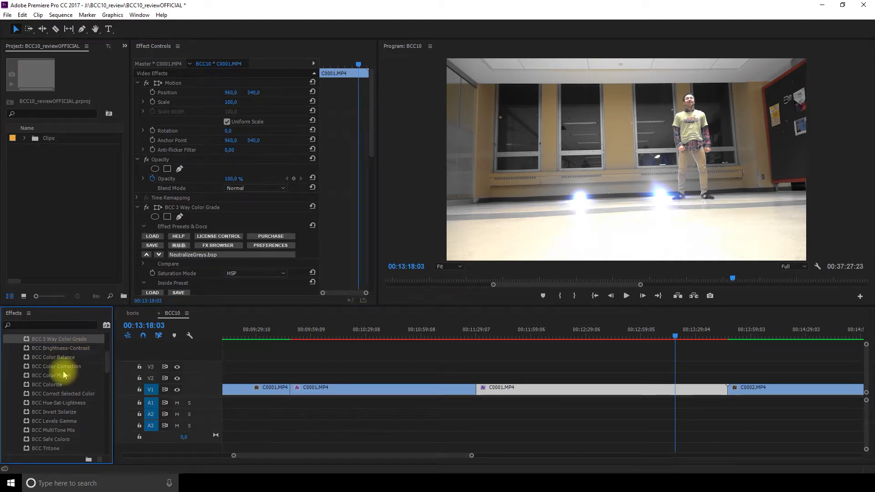
- Scroll Effect Controls to the lift, gamma and gain wheels, then drag BCC MultiTone Mix toward a clip
{"action": "left_click_drag", "start_coordinate": [371, 144], "coordinate": [368, 236]}
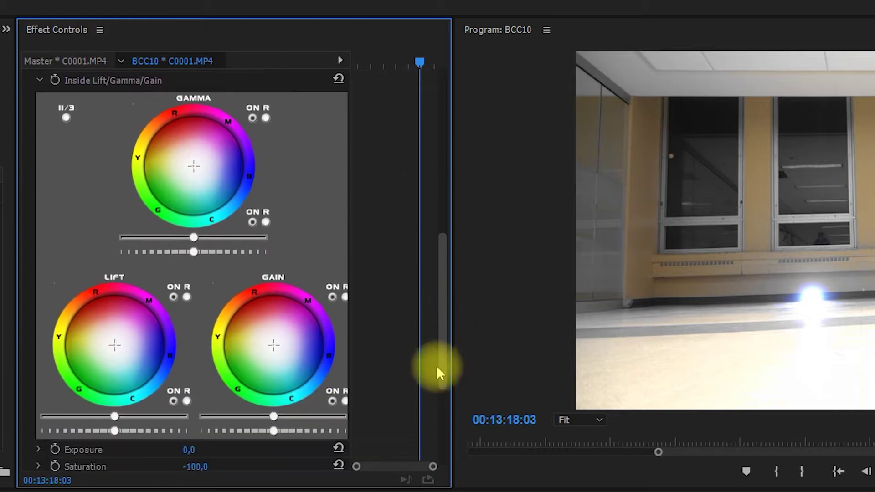
{"action": "left_click_drag", "start_coordinate": [437, 369], "coordinate": [438, 370]}
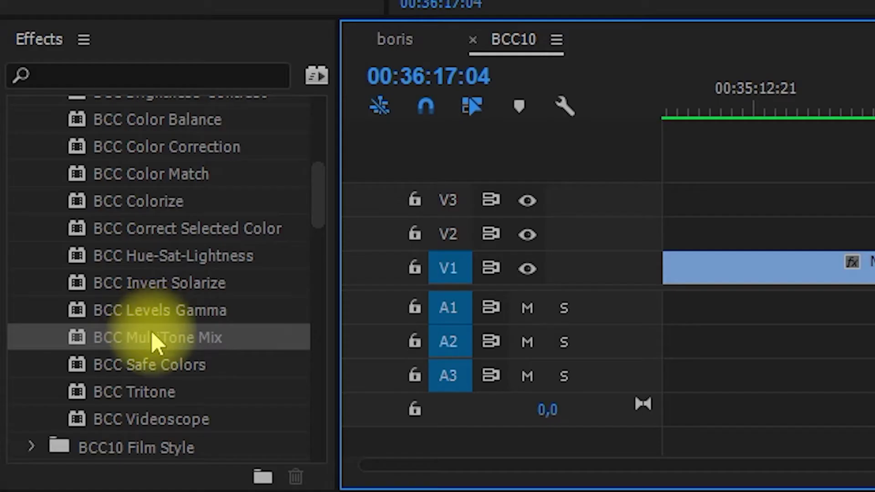
{"action": "left_click_drag", "start_coordinate": [157, 348], "coordinate": [379, 315]}
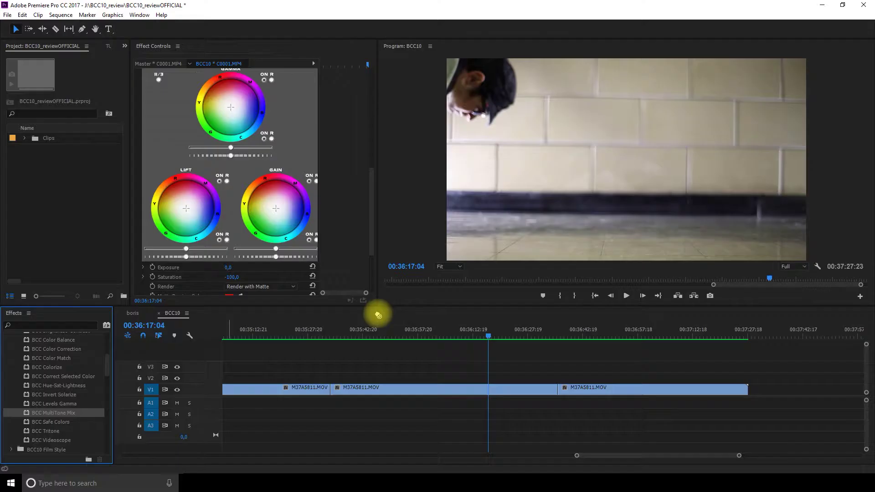
- Drop BCC MultiTone Mix on the middle M37A5811.MOV clip and preview cyanMagentaYellow.bsp
{"action": "left_click_drag", "start_coordinate": [467, 391], "coordinate": [467, 393]}
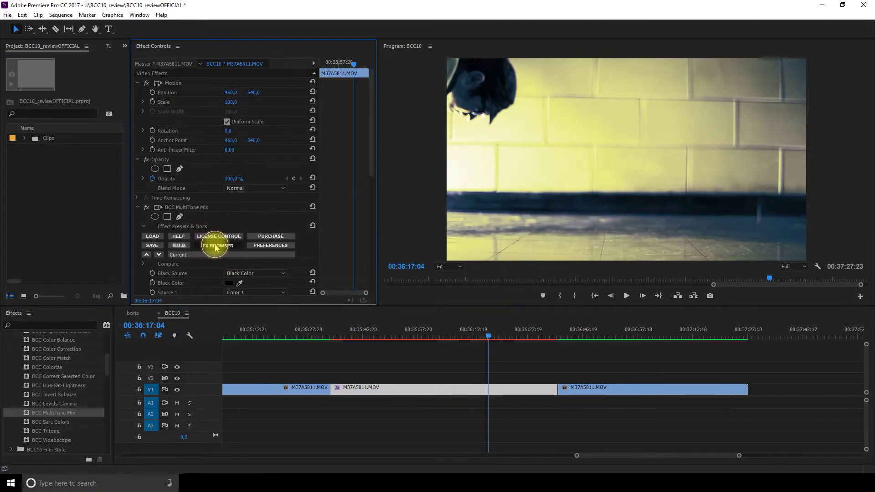
{"action": "left_click", "coordinate": [215, 246]}
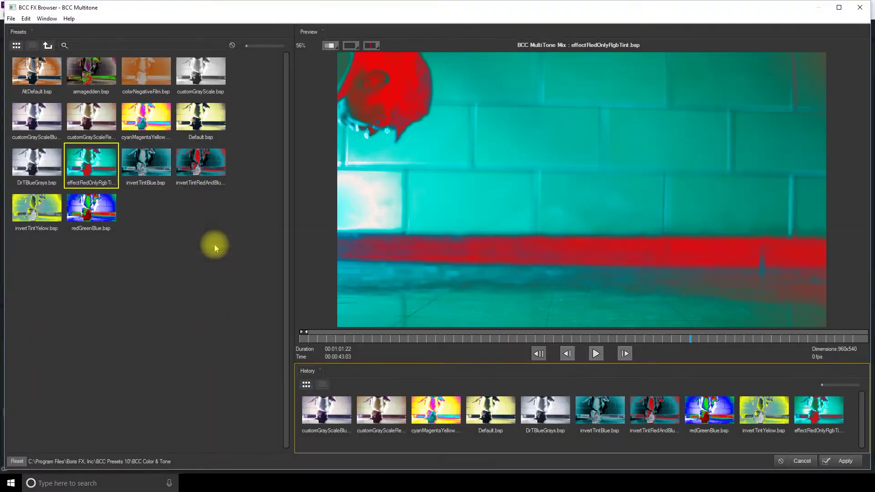
{"action": "left_click", "coordinate": [141, 129]}
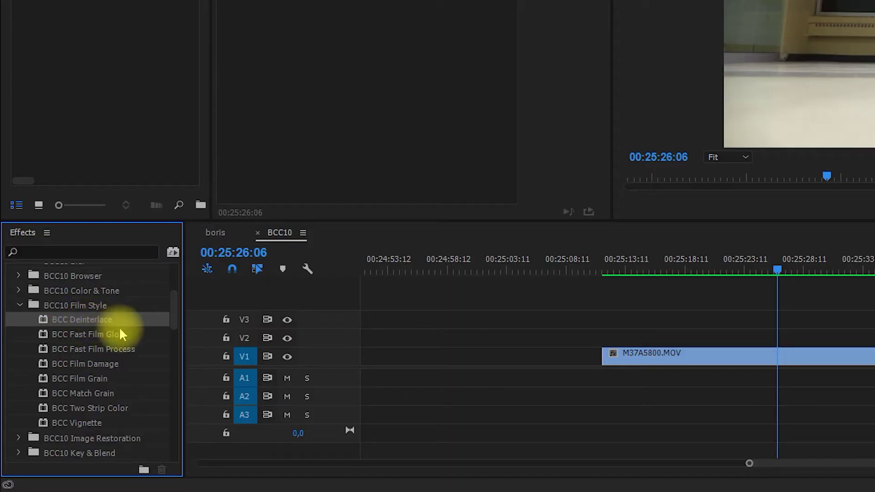
- Select BCC Fast Film Glow and BCC Vignette, then move the playhead to 00:25:21:05
{"action": "left_click", "coordinate": [98, 337]}
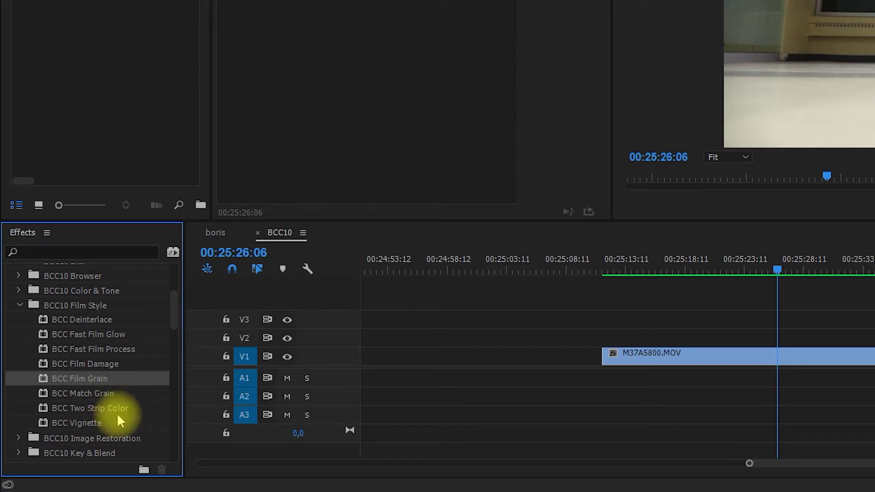
{"action": "left_click", "coordinate": [88, 426]}
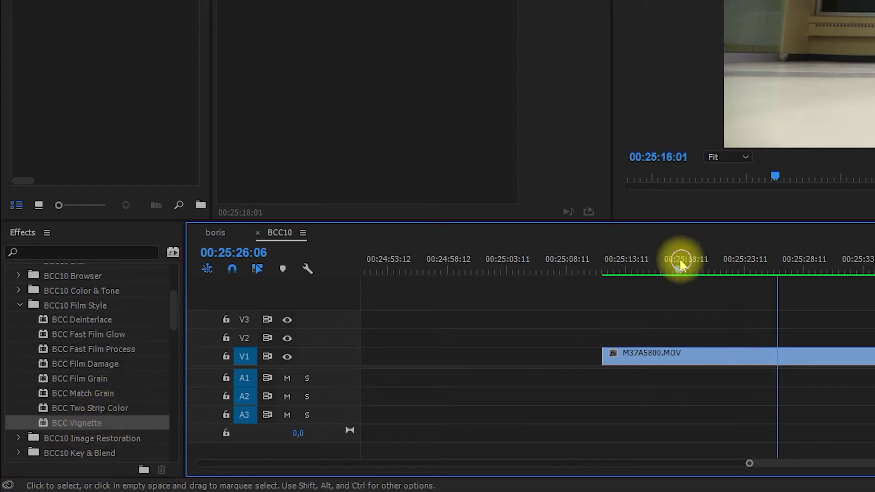
{"action": "left_click_drag", "start_coordinate": [680, 264], "coordinate": [695, 269]}
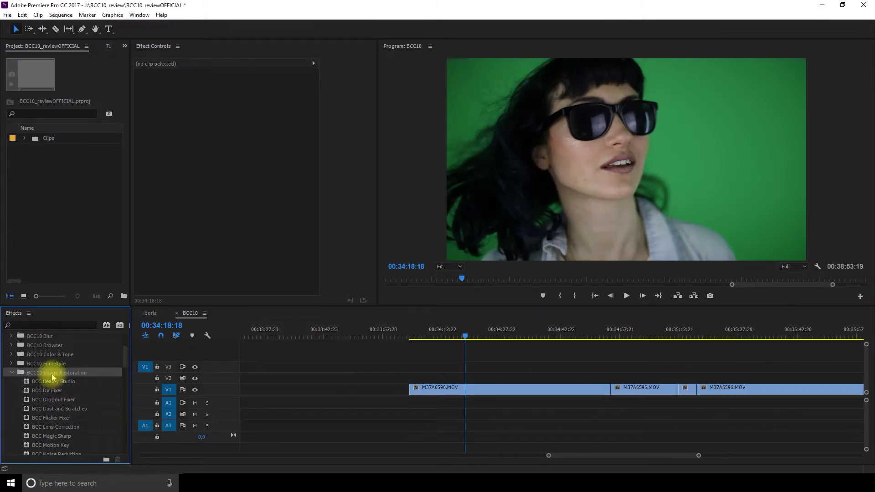
- Select BCC DV Fixer in the BCC10 Image Restoration effects list
{"action": "scroll", "coordinate": [127, 361], "scroll_direction": "down", "scroll_amount": 3}
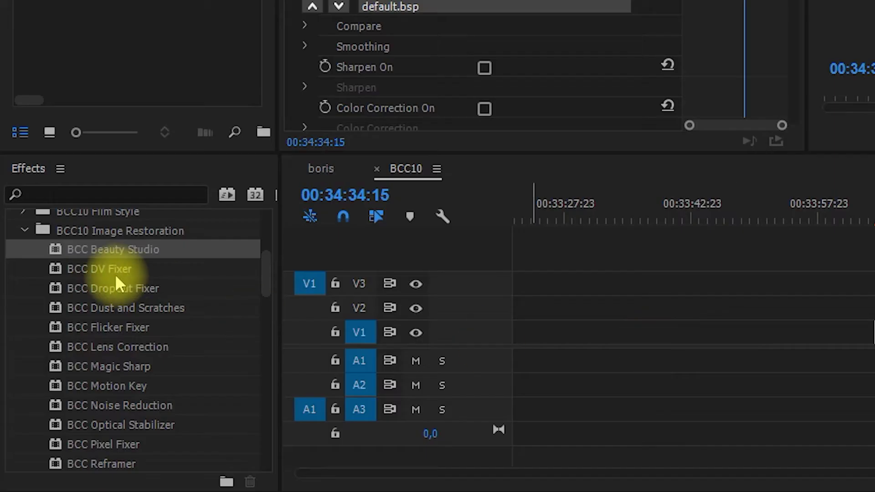
{"action": "left_click", "coordinate": [114, 274]}
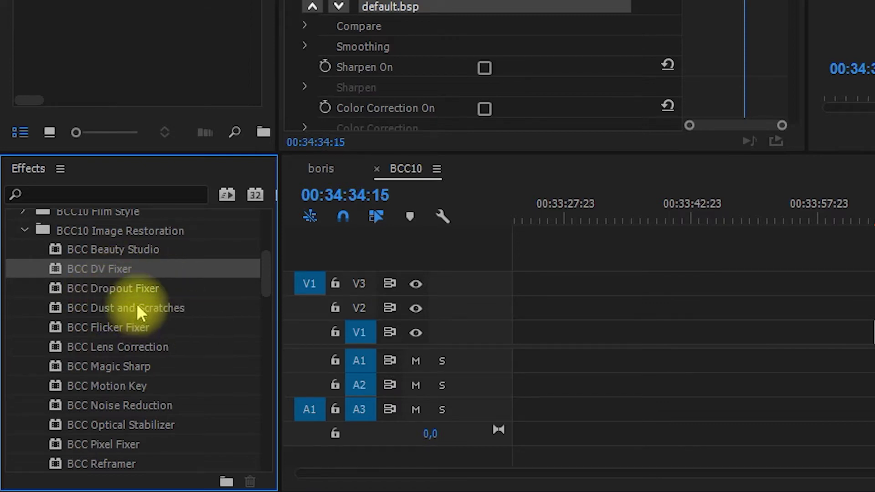
- Look at BCC Dropout Fixer and BCC Dust and Scratches in the Image Restoration list
{"action": "left_click", "coordinate": [119, 292]}
{"action": "left_click", "coordinate": [153, 310]}
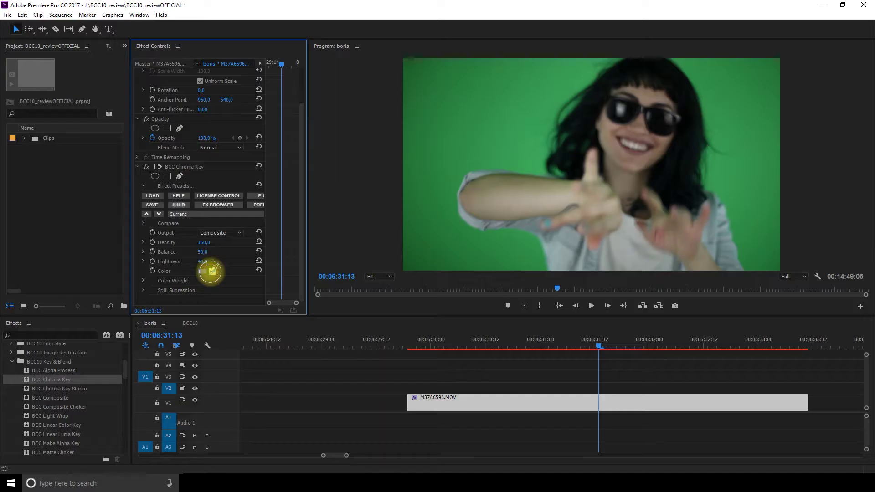
- Sample the green screen with the BCC Chroma Key Color eyedropper to key it out
{"action": "left_click", "coordinate": [212, 271]}
{"action": "left_click", "coordinate": [499, 146]}
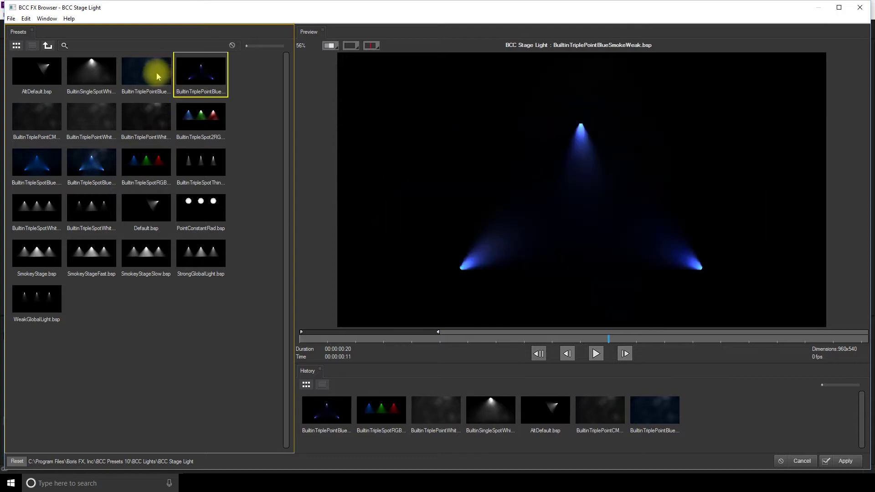
- Preview the triple-point blue smoke BCC Stage Light preset in the FX Browser
{"action": "left_click", "coordinate": [157, 73]}
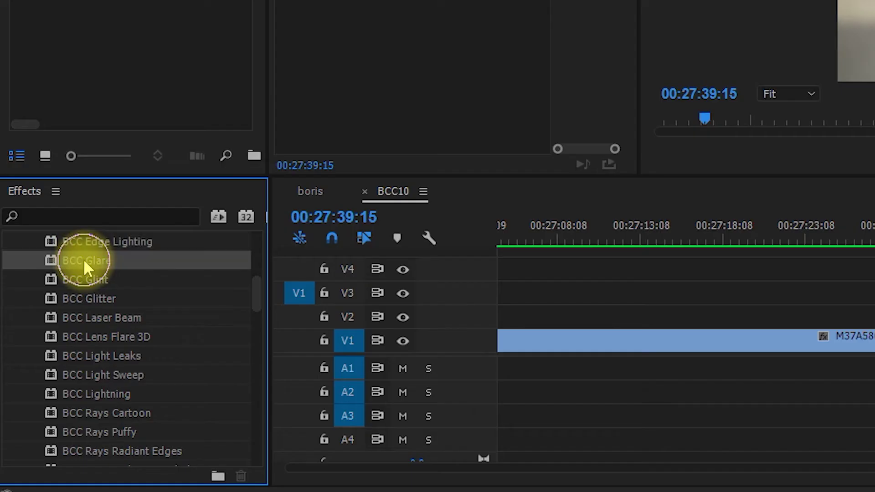
{"action": "scroll", "coordinate": [83, 259], "scroll_direction": "up", "scroll_amount": 1}
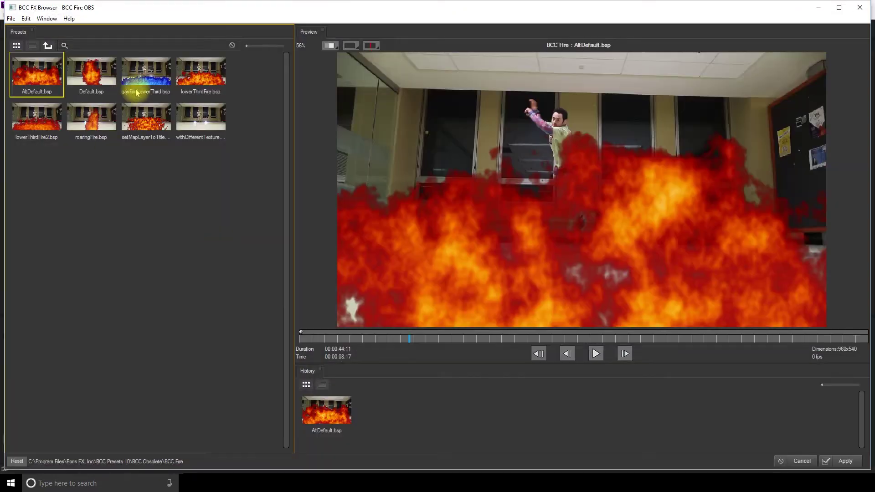
- Preview the gasFireLowerThird.bsp preset in the BCC Fire OBS FX Browser
{"action": "left_click", "coordinate": [136, 93]}
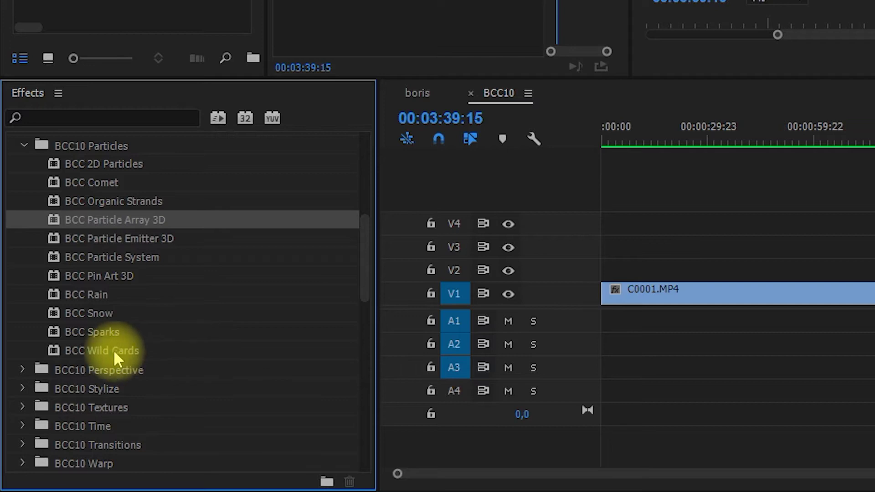
- Select BCC Wild Cards at the bottom of the BCC10 Particles list
{"action": "left_click", "coordinate": [114, 351]}
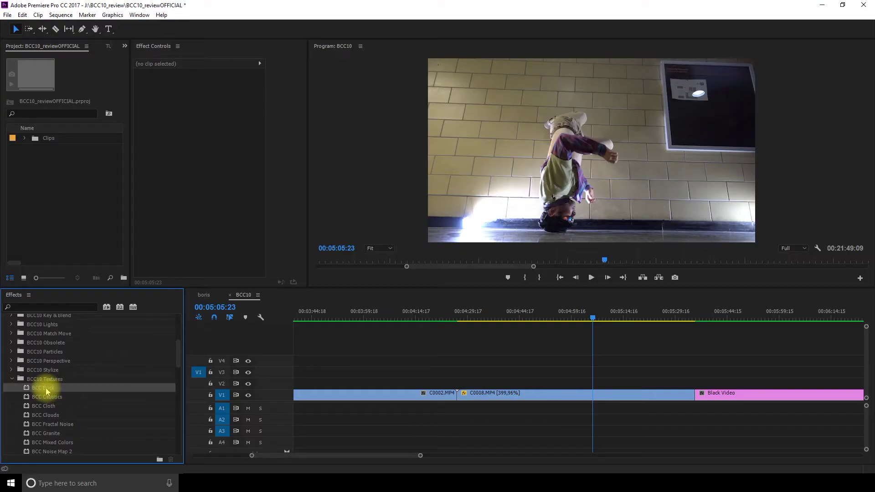
- Apply BCC Brick to clip C0008 and compare it with the caustics on Black Video
{"action": "left_click_drag", "start_coordinate": [557, 394], "coordinate": [558, 394]}
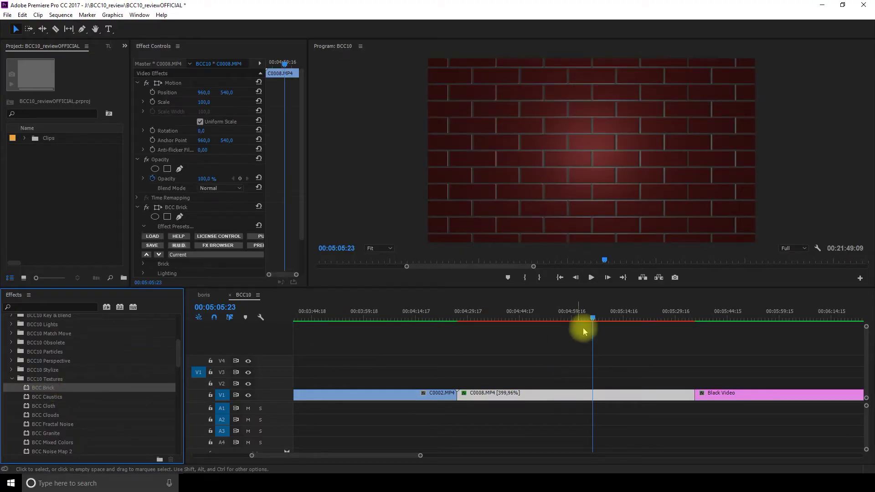
{"action": "left_click", "coordinate": [754, 314]}
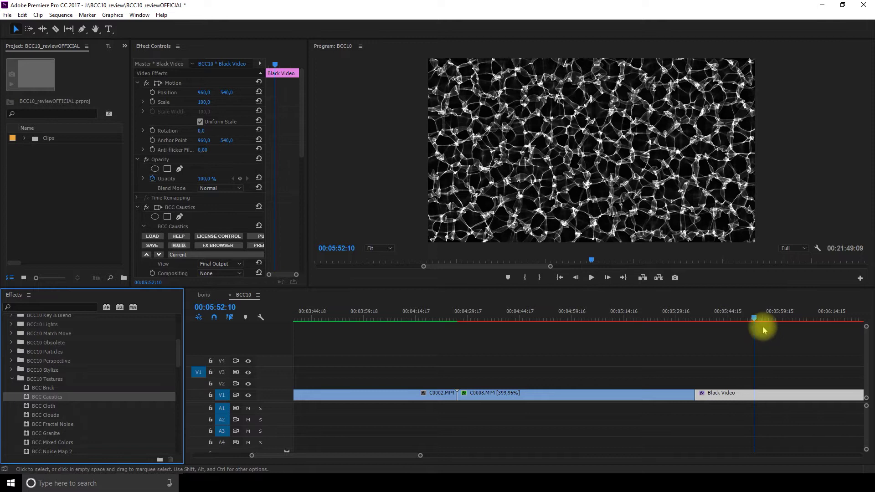
{"action": "left_click", "coordinate": [603, 314]}
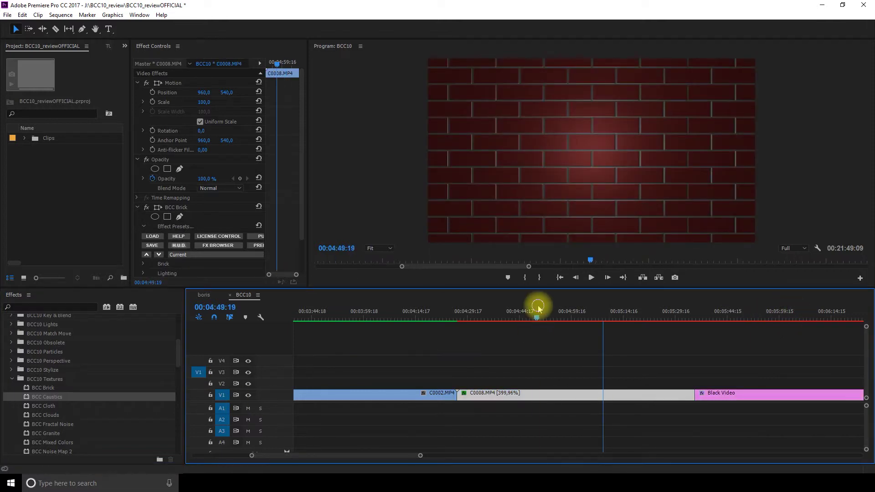
- Preview the plastic.bsp brick preset, then apply colorfulTiles.bsp to BCC Brick
{"action": "left_click", "coordinate": [212, 248]}
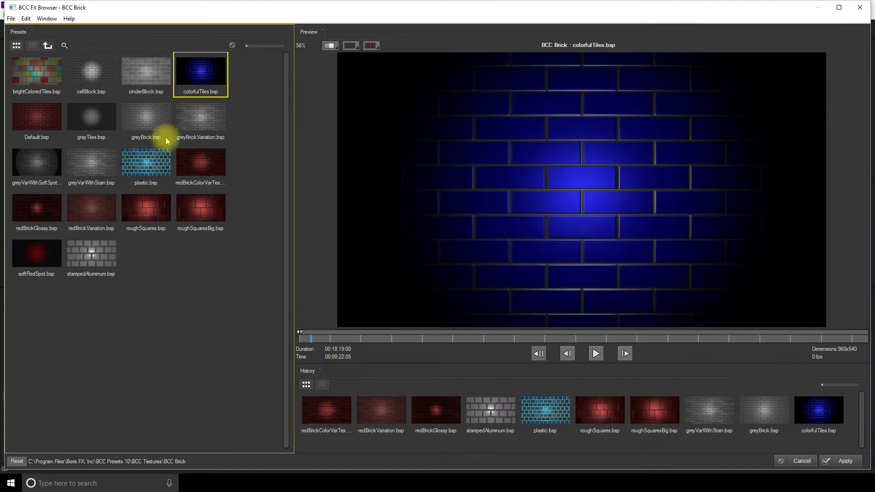
{"action": "left_click", "coordinate": [158, 169]}
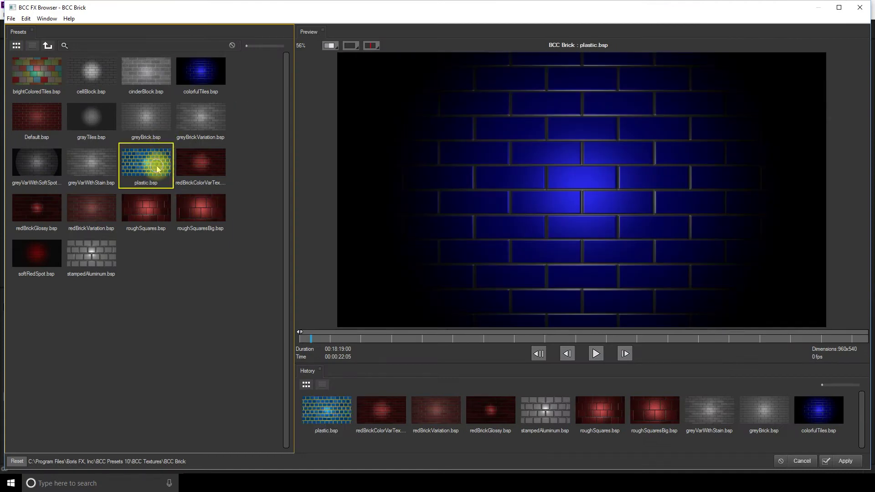
{"action": "double_click", "coordinate": [200, 71]}
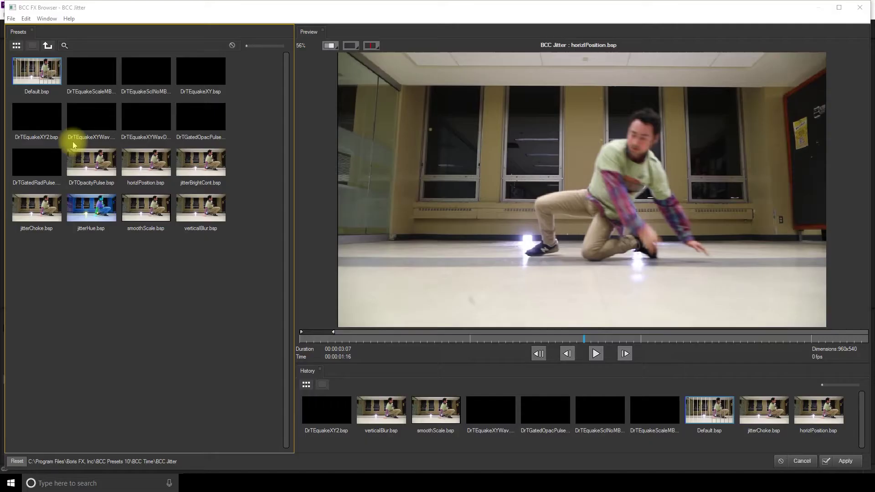
- Play the jitterHue.bsp preset preview in the BCC Jitter FX Browser
{"action": "left_click", "coordinate": [93, 211]}
{"action": "left_click", "coordinate": [595, 354]}
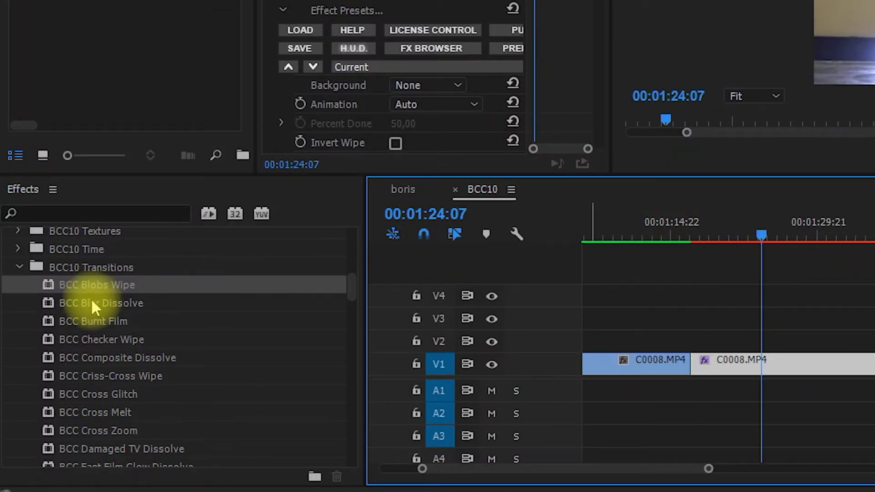
- Scrub the C0008 BCC Blobs Wipe on the timeline up to 00:02:04:00
{"action": "left_click", "coordinate": [88, 268]}
{"action": "scroll", "coordinate": [105, 278], "scroll_direction": "up", "scroll_amount": 5}
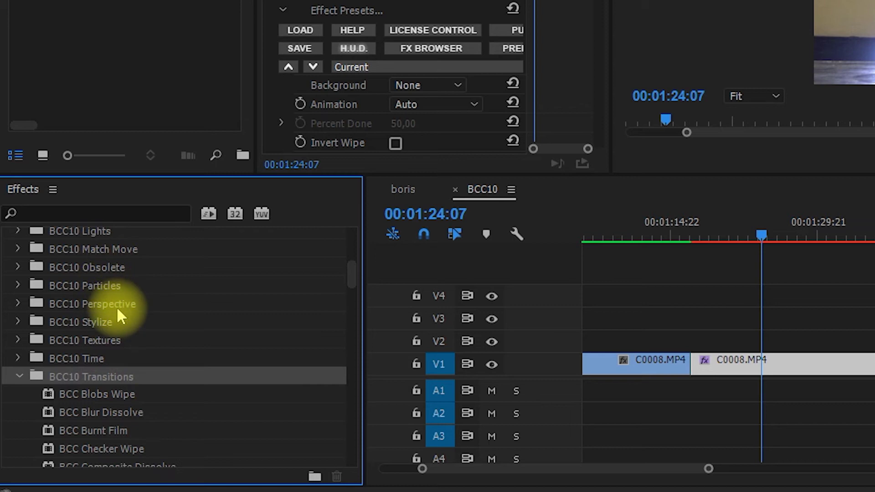
{"action": "scroll", "coordinate": [118, 309], "scroll_direction": "down", "scroll_amount": 5}
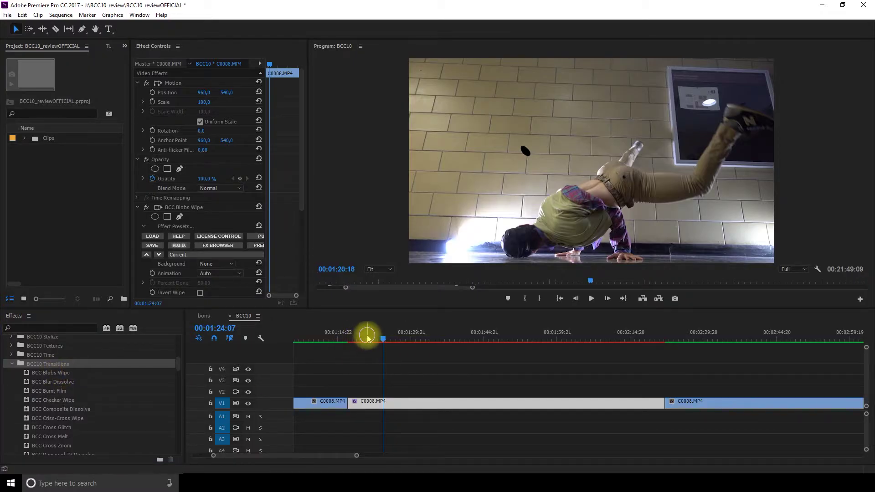
{"action": "left_click_drag", "start_coordinate": [367, 337], "coordinate": [317, 340]}
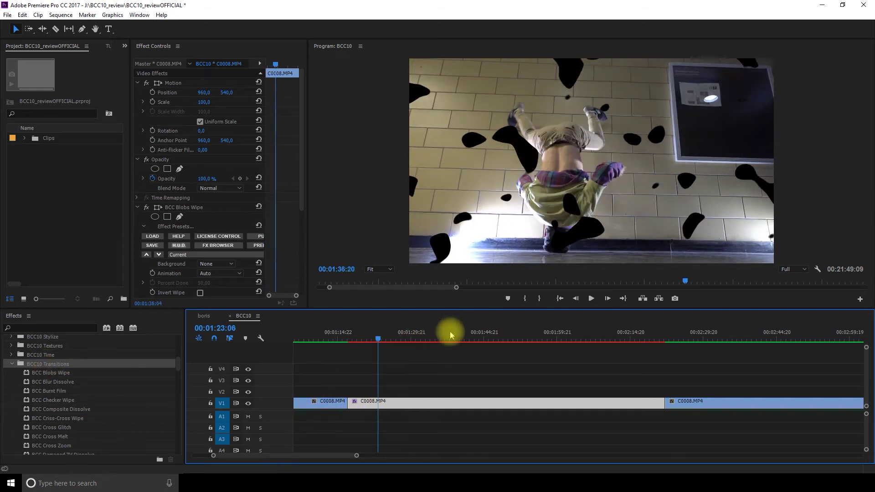
{"action": "left_click", "coordinate": [560, 337]}
{"action": "left_click", "coordinate": [576, 338]}
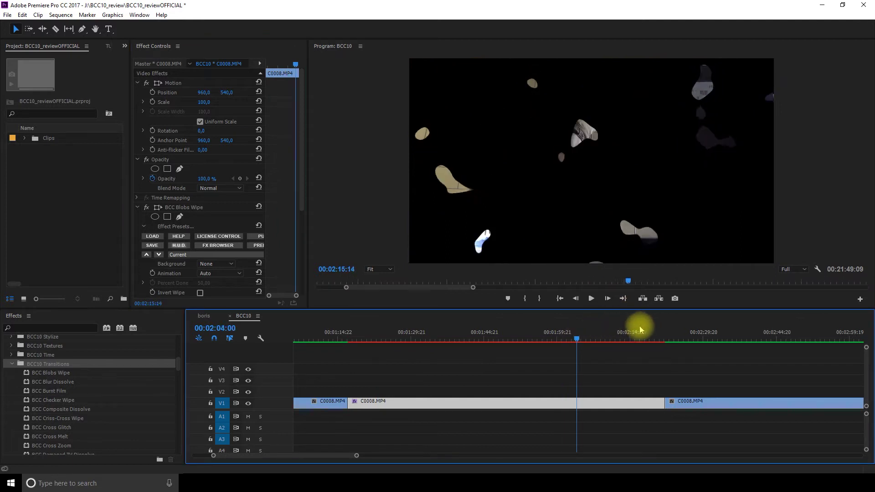
- Step slightly further into the Blobs Wipe and scroll the Effects panel
{"action": "left_click", "coordinate": [582, 338]}
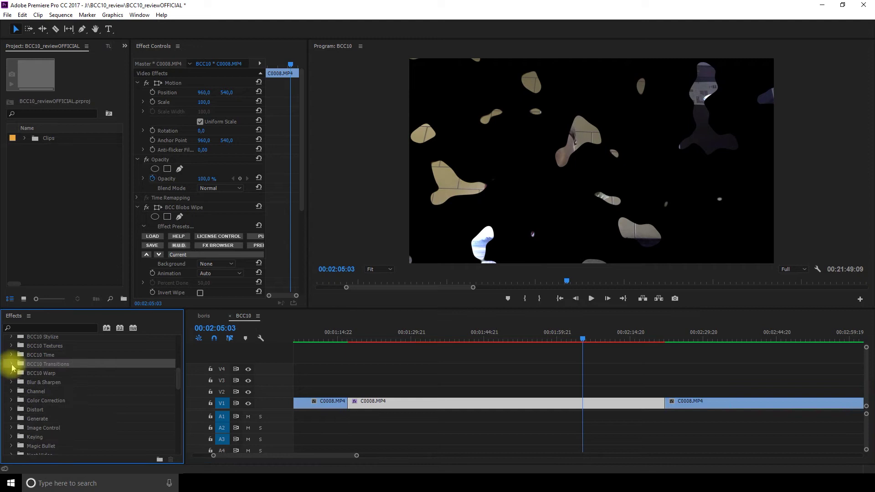
{"action": "scroll", "coordinate": [10, 384], "scroll_direction": "down", "scroll_amount": 3}
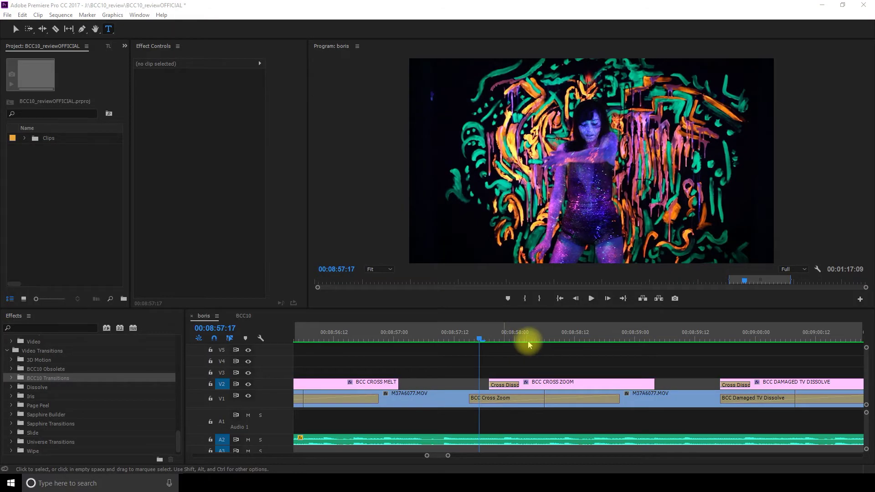
- Scrub into the middle of the BCC Cross Zoom transition and select it for editing
{"action": "left_click_drag", "start_coordinate": [476, 335], "coordinate": [548, 335]}
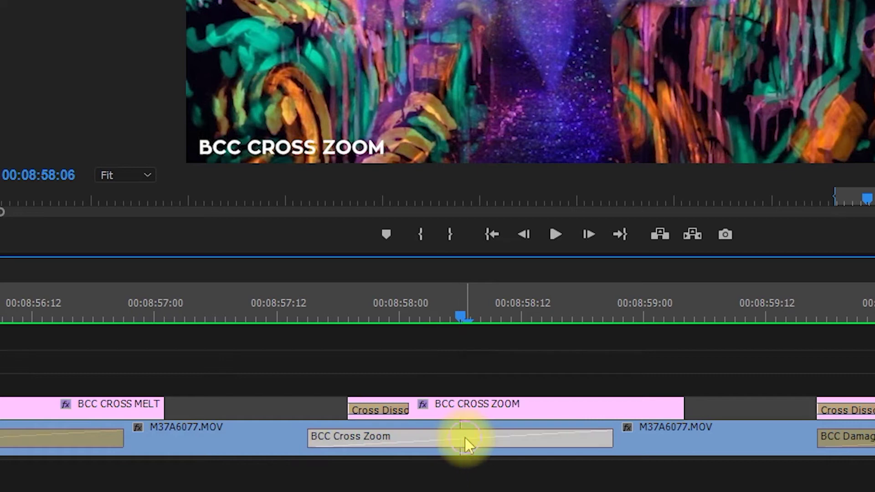
{"action": "left_click", "coordinate": [464, 438]}
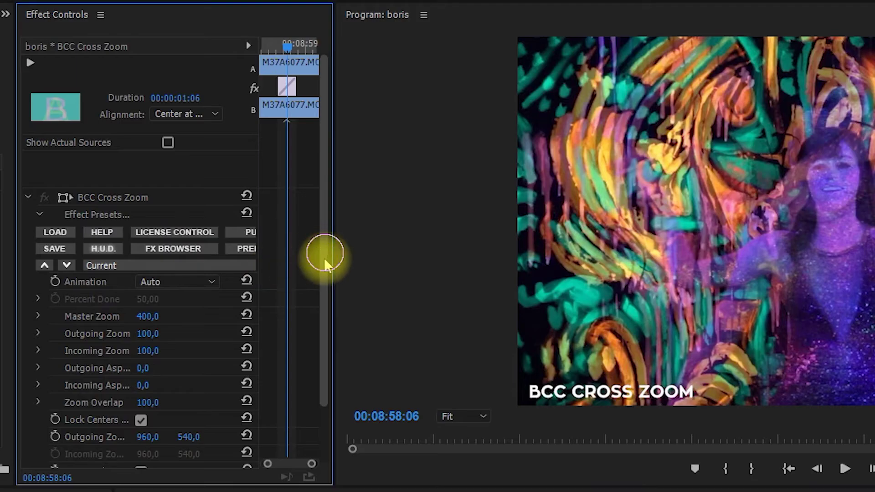
{"action": "left_click_drag", "start_coordinate": [324, 258], "coordinate": [195, 190]}
- Preview several Cross Zoom presets, ending on MoreEaseOut, then scroll the BCC transitions list to BCC Swish Pan
{"action": "left_click", "coordinate": [176, 224]}
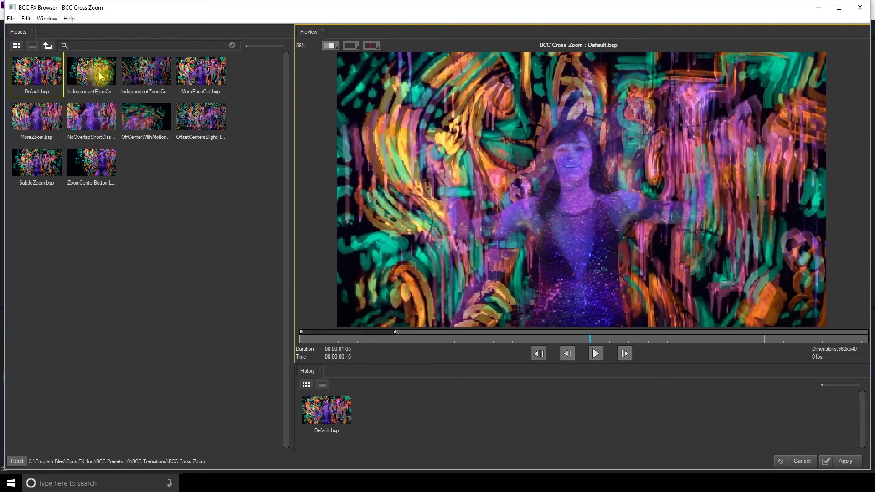
{"action": "left_click", "coordinate": [99, 77]}
{"action": "left_click", "coordinate": [146, 72]}
{"action": "left_click", "coordinate": [200, 72]}
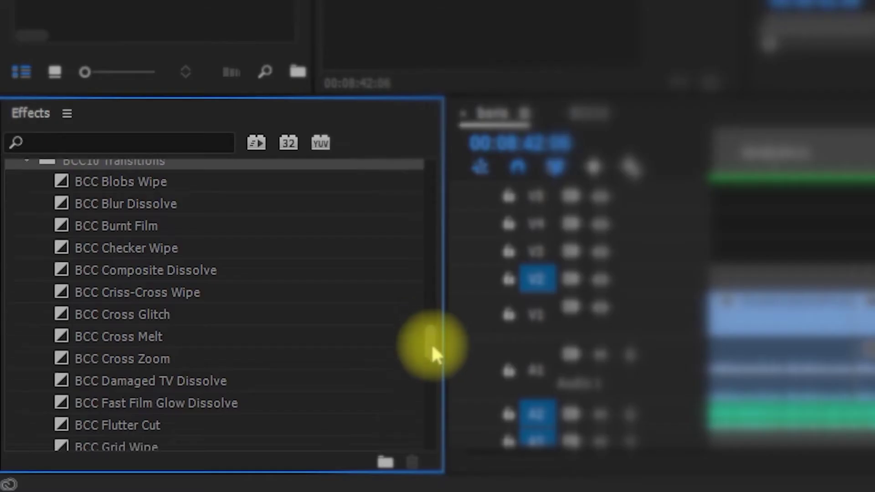
{"action": "left_click_drag", "start_coordinate": [432, 347], "coordinate": [413, 391]}
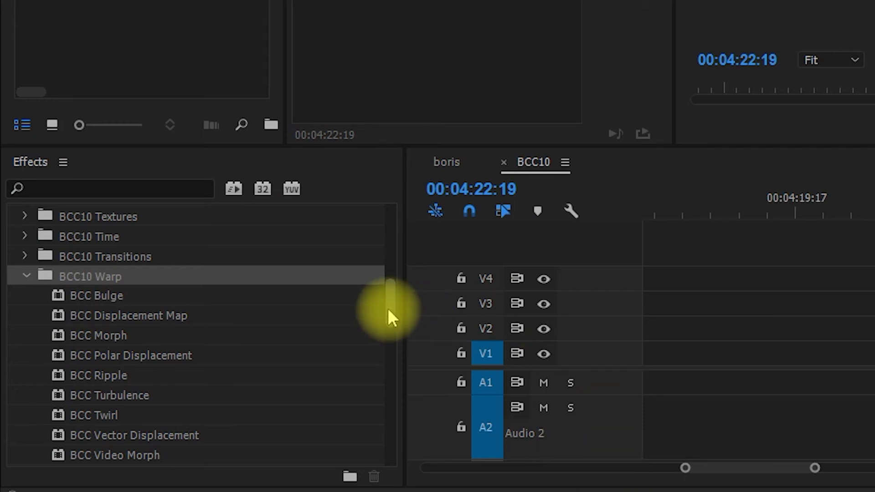
{"action": "left_click_drag", "start_coordinate": [387, 308], "coordinate": [390, 318]}
{"action": "left_click", "coordinate": [94, 285]}
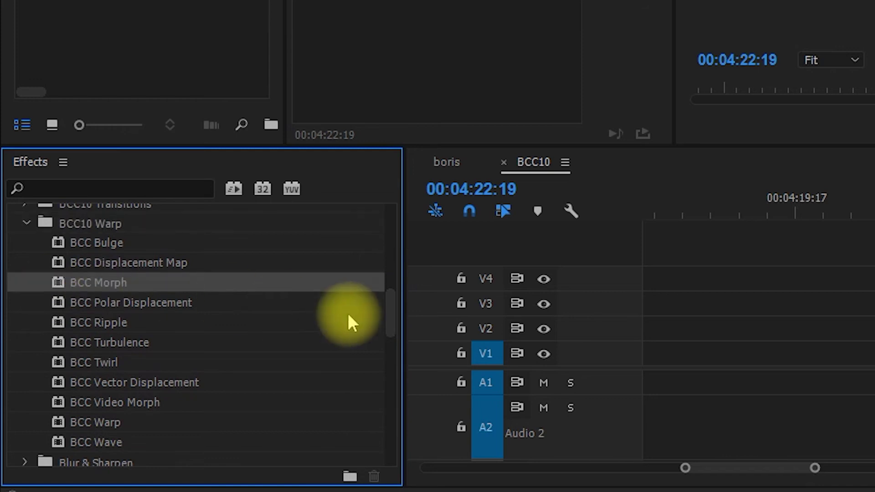
{"action": "scroll", "coordinate": [131, 378], "scroll_direction": "down", "scroll_amount": 1}
{"action": "left_click", "coordinate": [131, 376]}
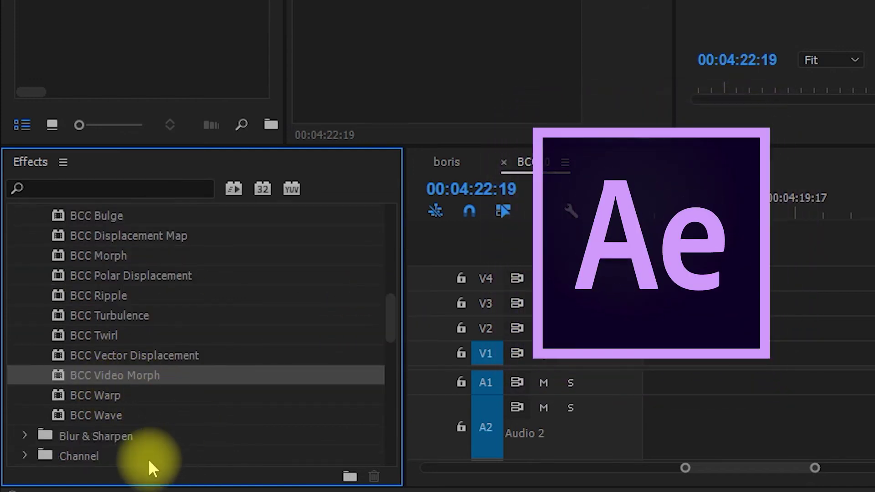
{"action": "left_click", "coordinate": [100, 395]}
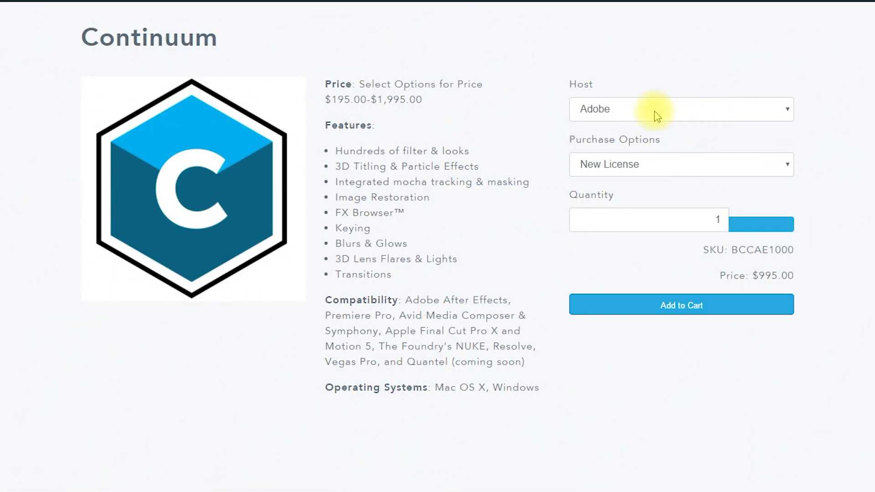
- Keep Adobe as host and New License, highlight the $995.00 price, and scroll down to Overview
{"action": "left_click", "coordinate": [661, 114]}
{"action": "left_click", "coordinate": [662, 114]}
{"action": "left_click", "coordinate": [661, 172]}
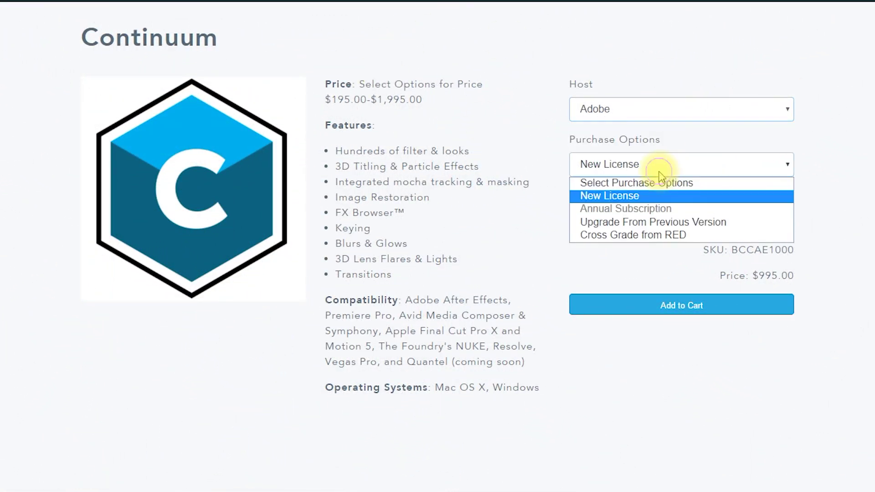
{"action": "left_click", "coordinate": [661, 174]}
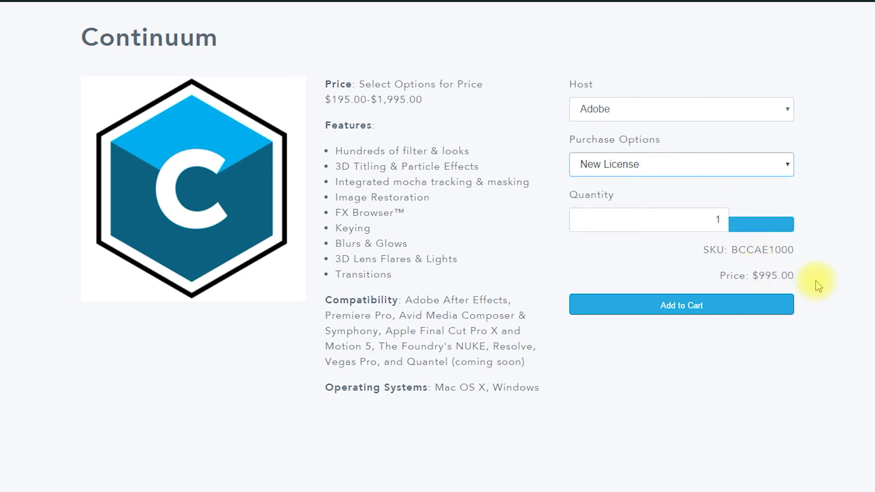
{"action": "left_click_drag", "start_coordinate": [818, 285], "coordinate": [718, 275]}
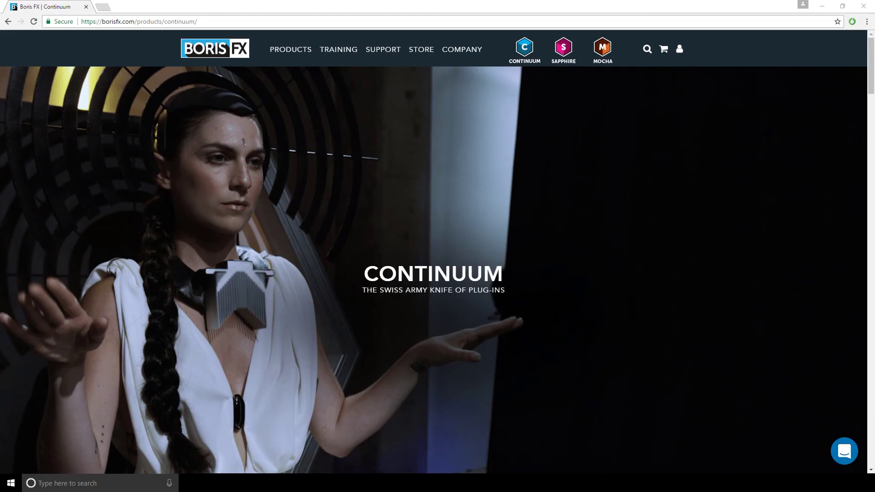
{"action": "scroll", "coordinate": [543, 355], "scroll_direction": "down", "scroll_amount": 6}
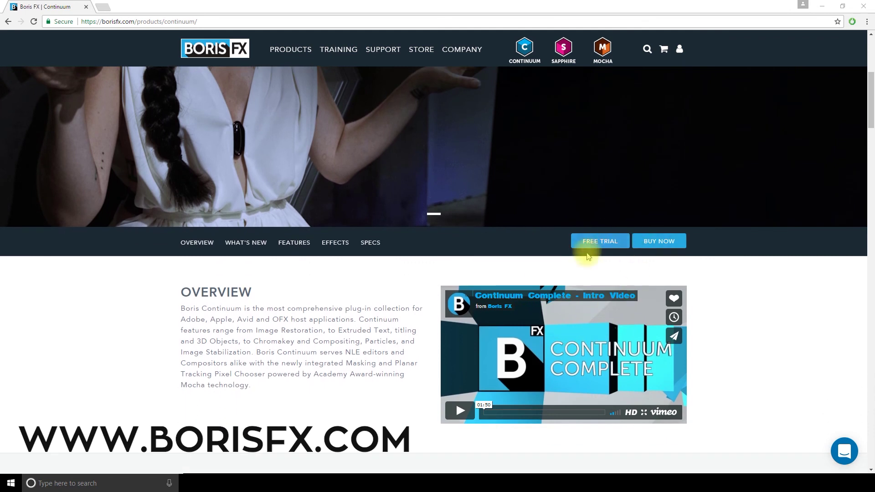